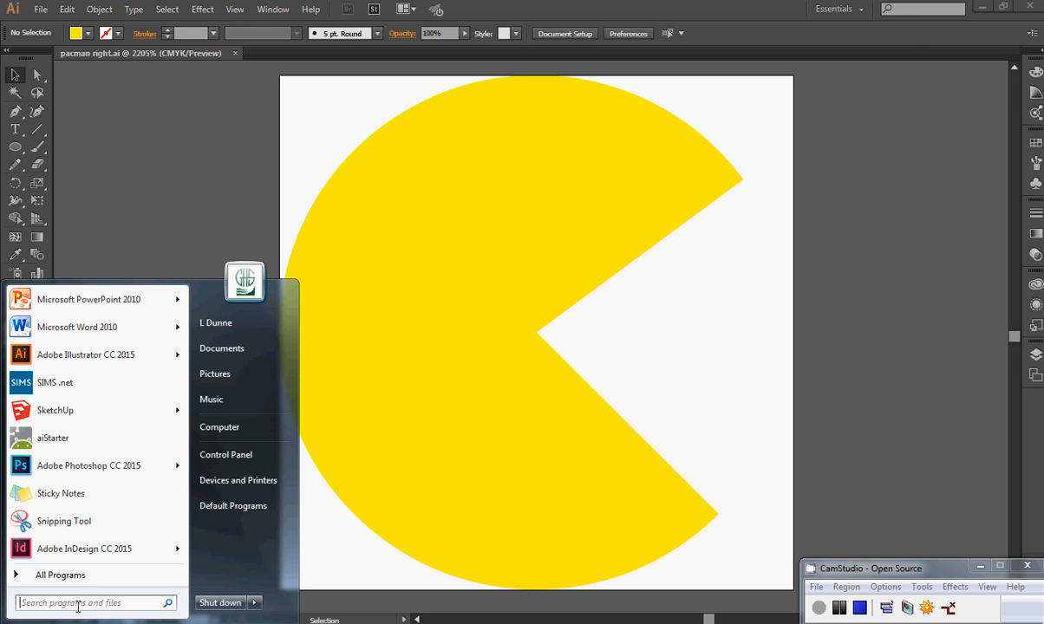
Search the computer for flash and launch Adobe Flash Professional CC 2015
click(78, 604)
text(flash)
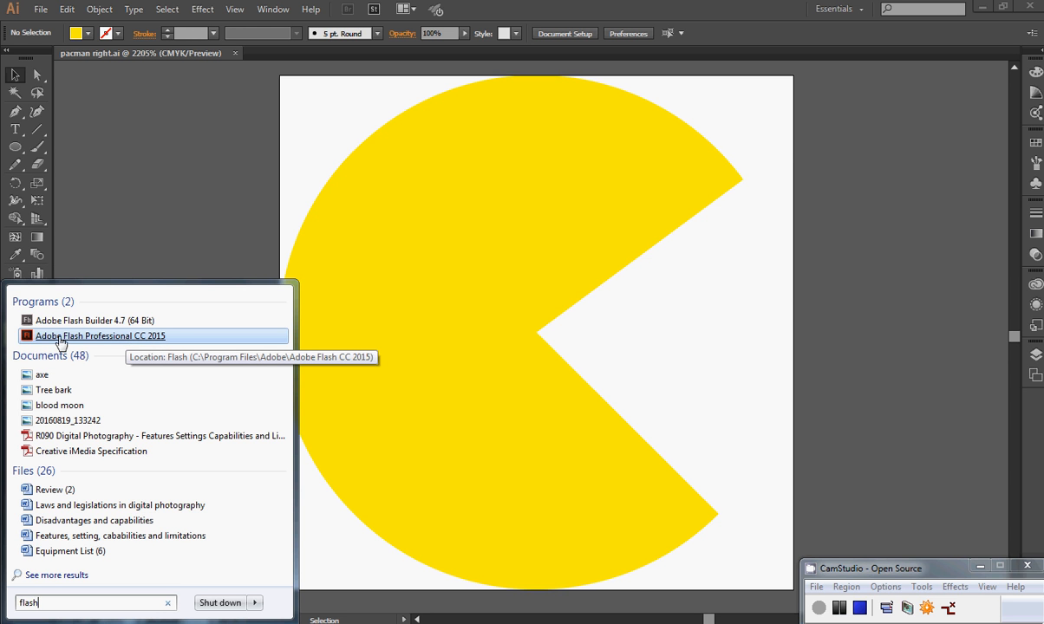
click(113, 337)
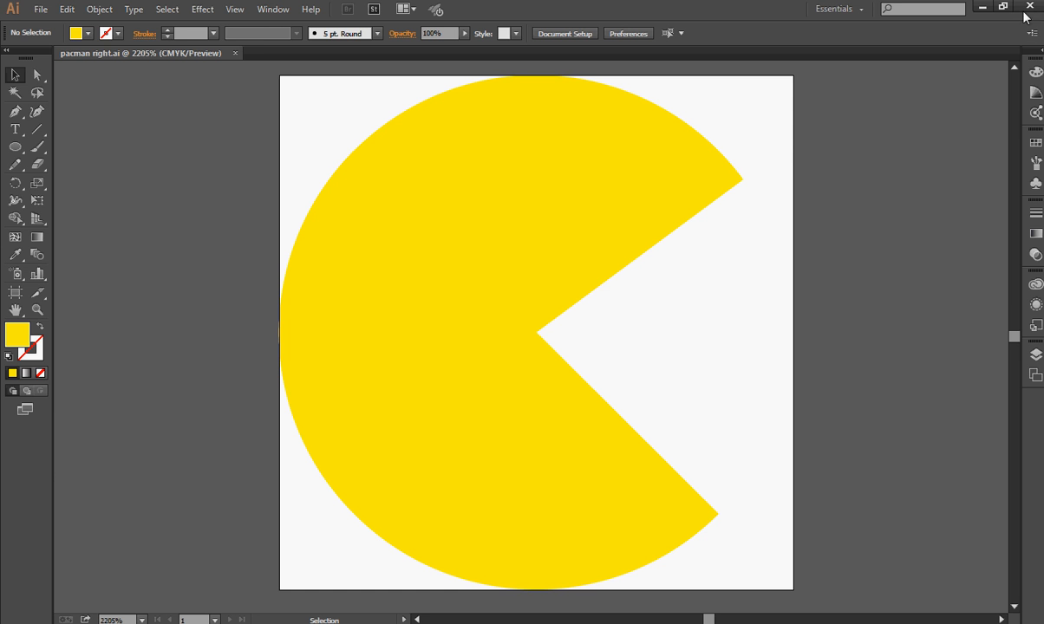
Check the folder and file type in which the Pac-Man artwork is saved
click(40, 8)
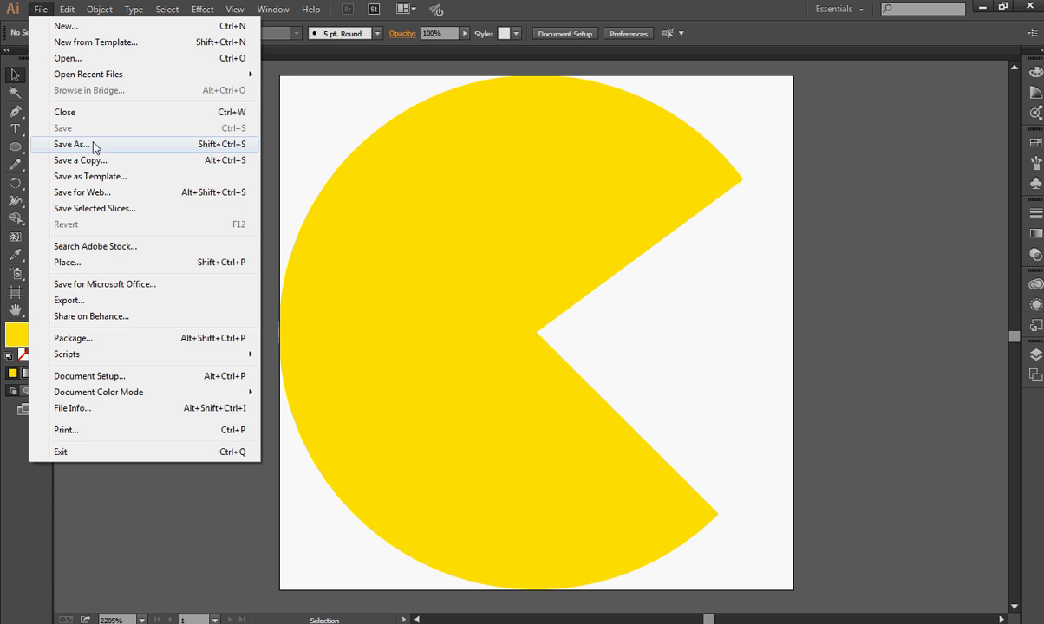
click(86, 144)
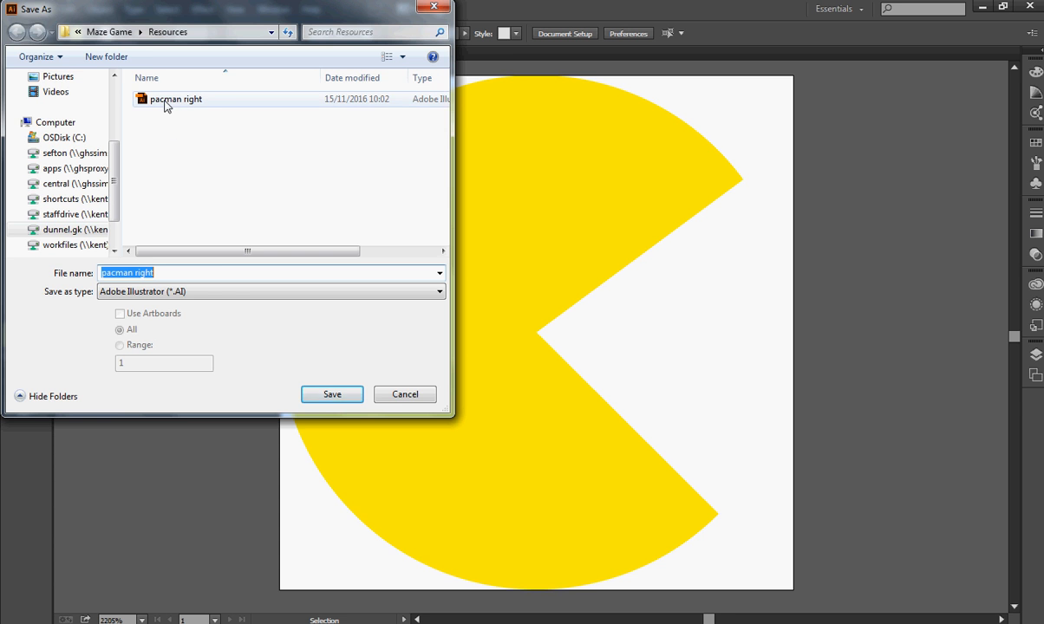
click(405, 394)
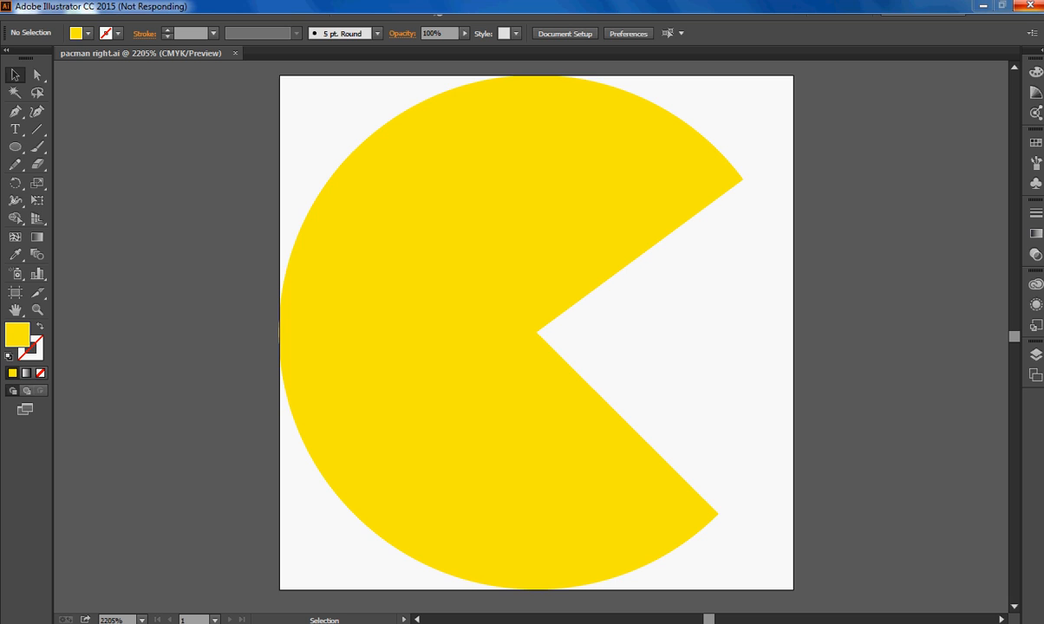
Switch to Flash Professional and create a new ActionScript 3.0 document 32 px wide and 32 px high
click(472, 622)
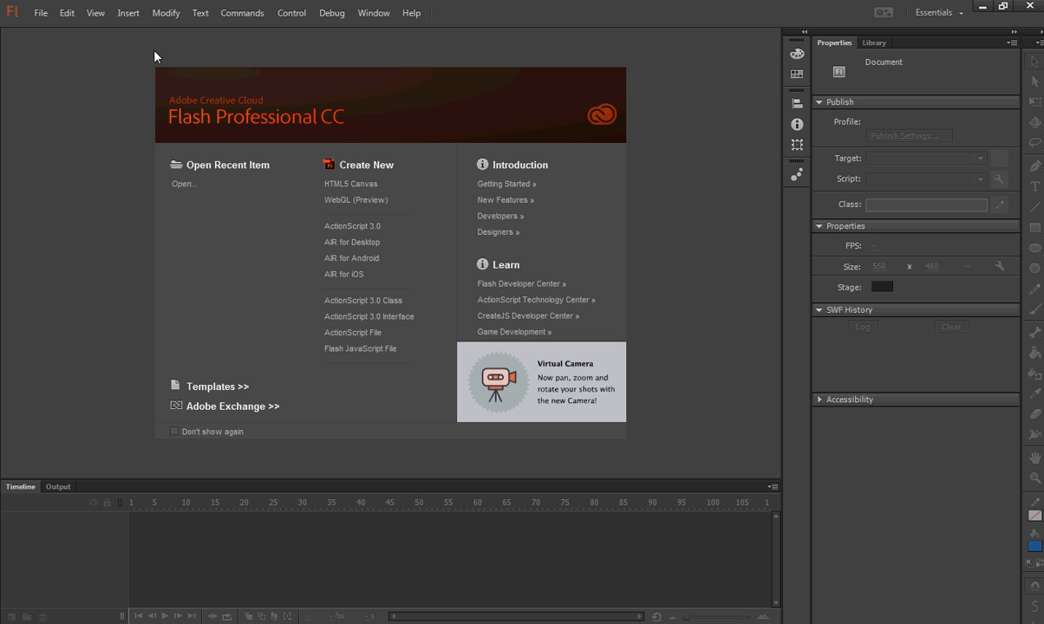
click(40, 13)
click(53, 28)
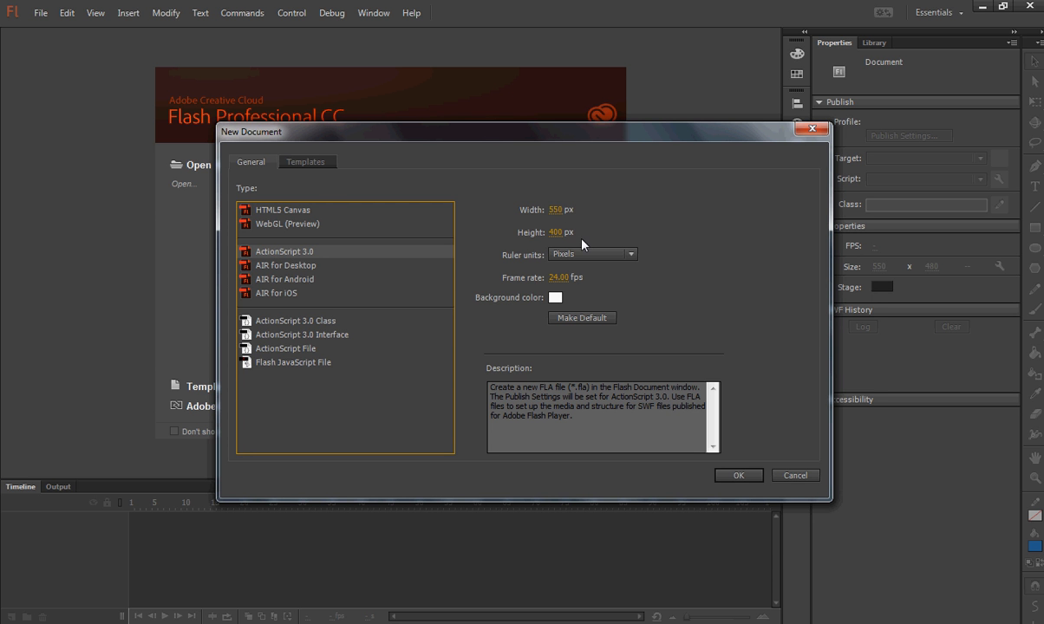
click(556, 210)
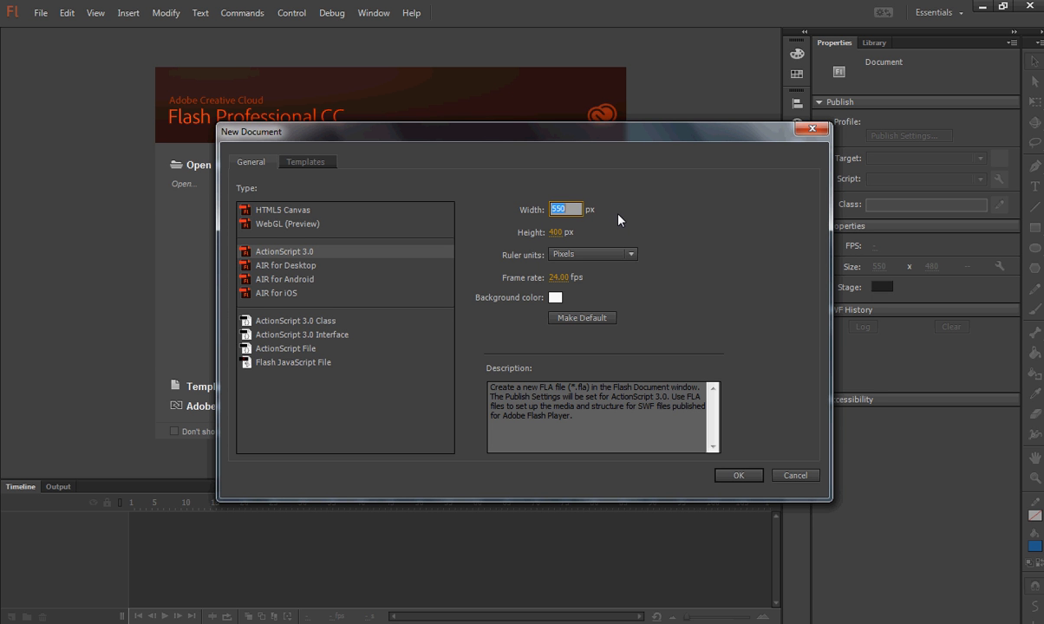
text(32)
click(556, 232)
text(32)
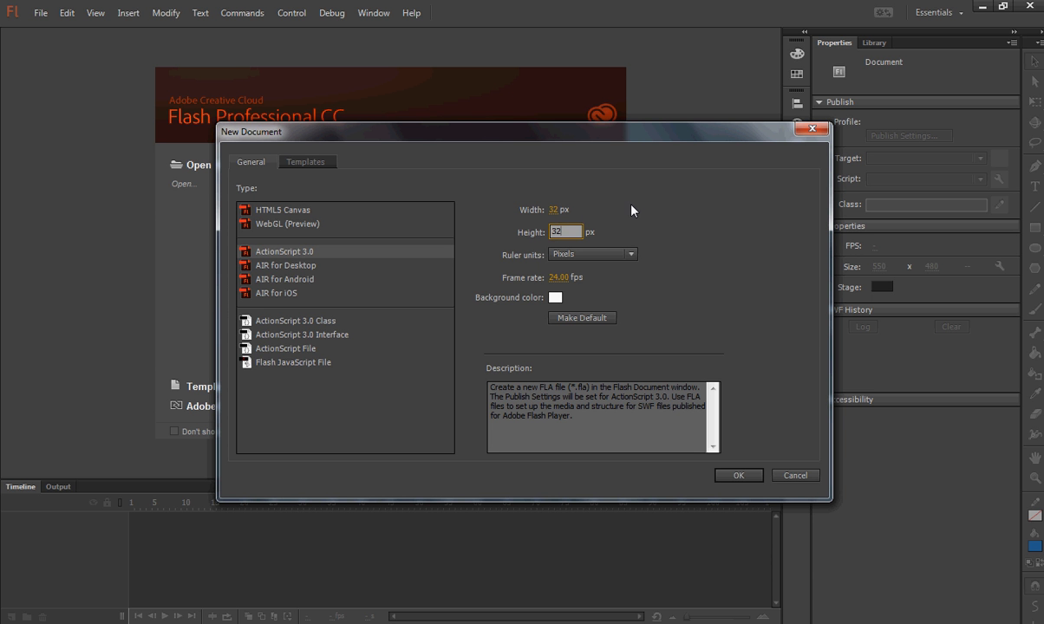
key(Return)
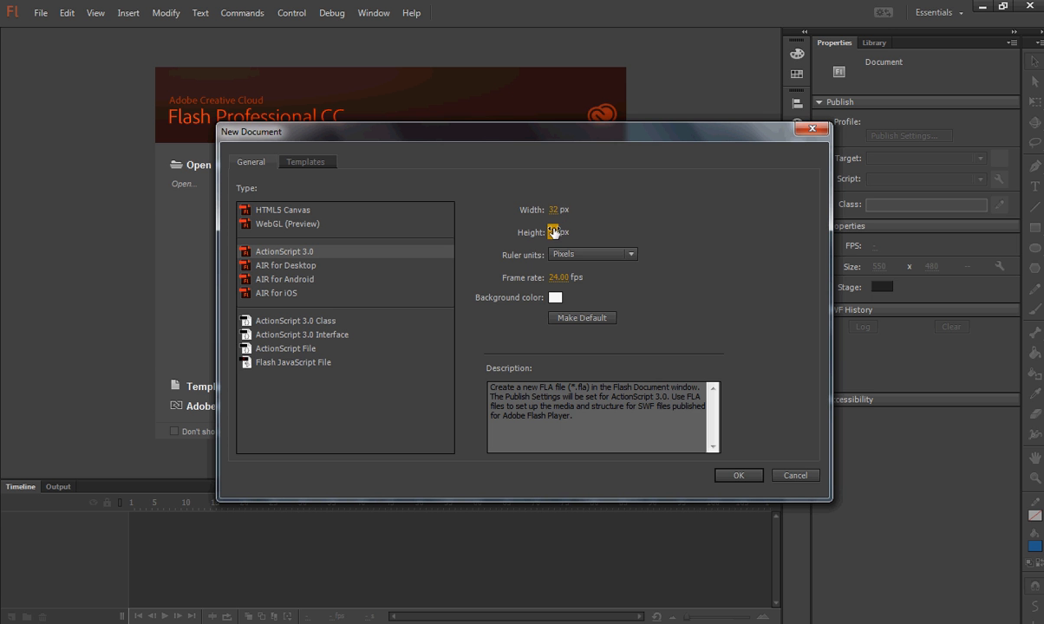
text(32)
click(737, 476)
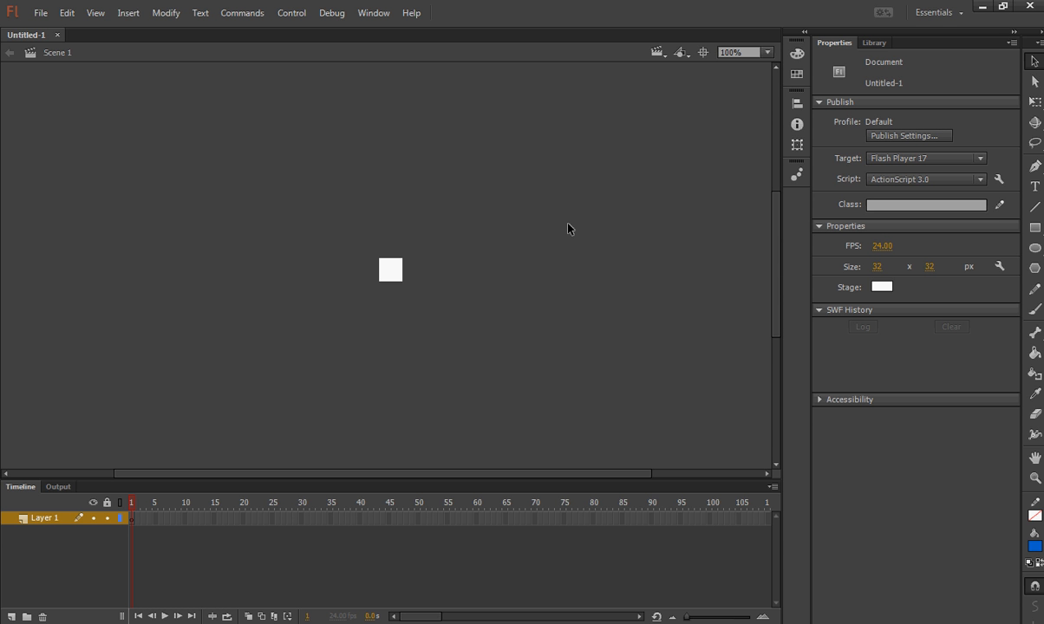
Start an import to the stage and browse to Documents > Year 8 Computing and IT > Maze Game > Resources
key(ctrl+equal)
key(ctrl+equal)
key(ctrl+equal)
key(ctrl+equal)
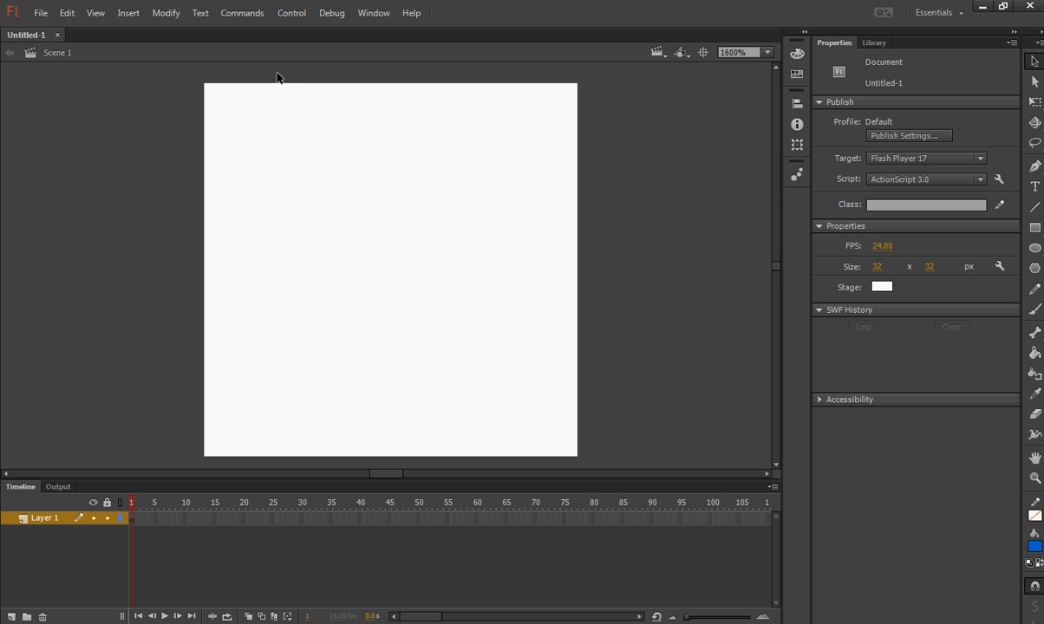
click(40, 16)
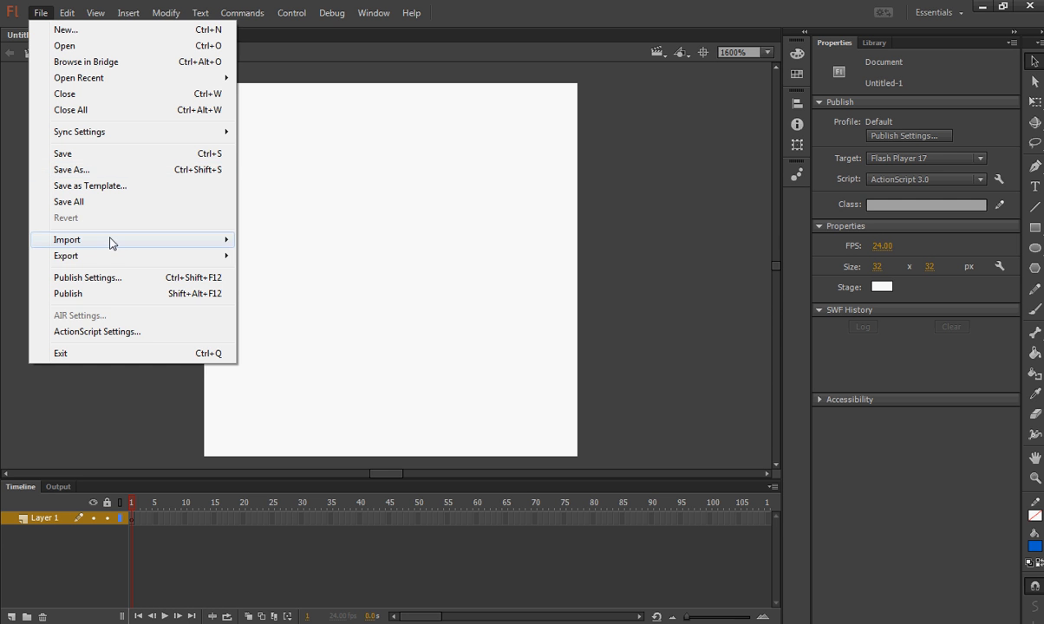
mouse_move(110, 240)
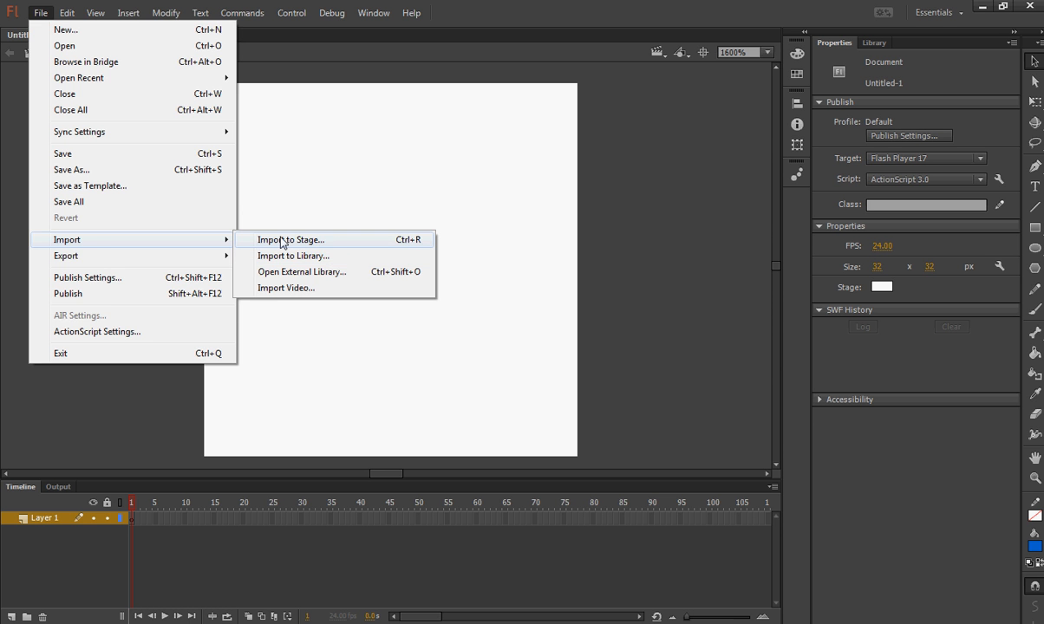
click(303, 243)
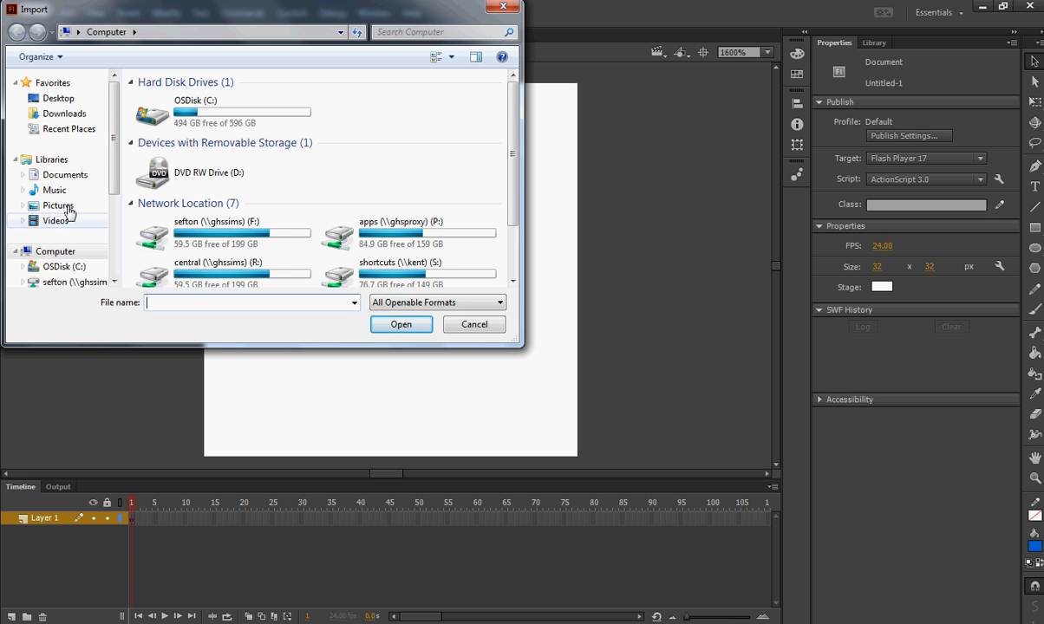
click(61, 174)
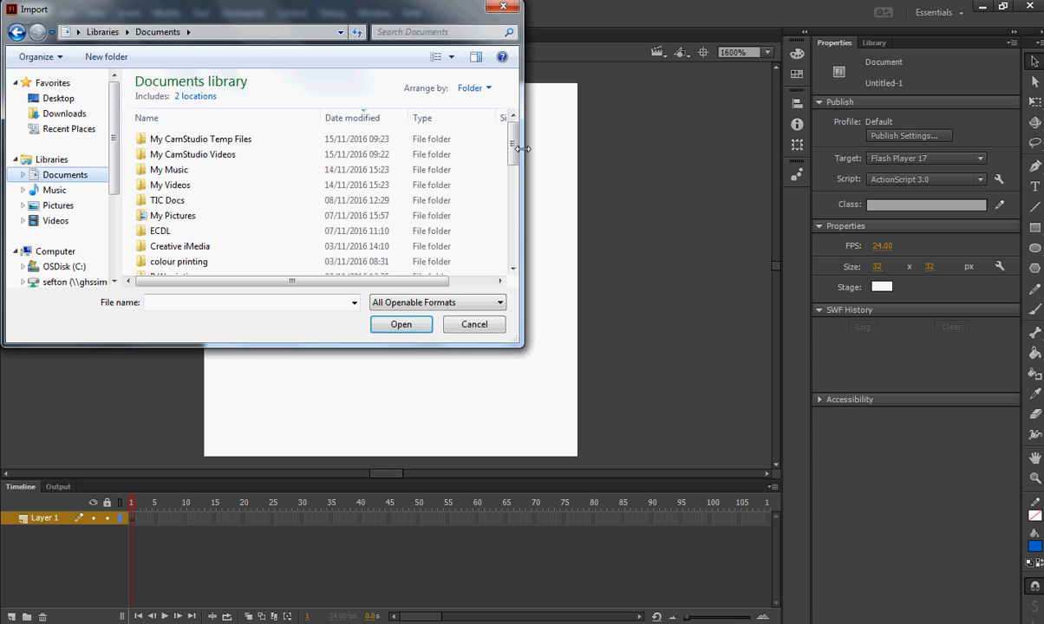
drag(514, 143, 516, 252)
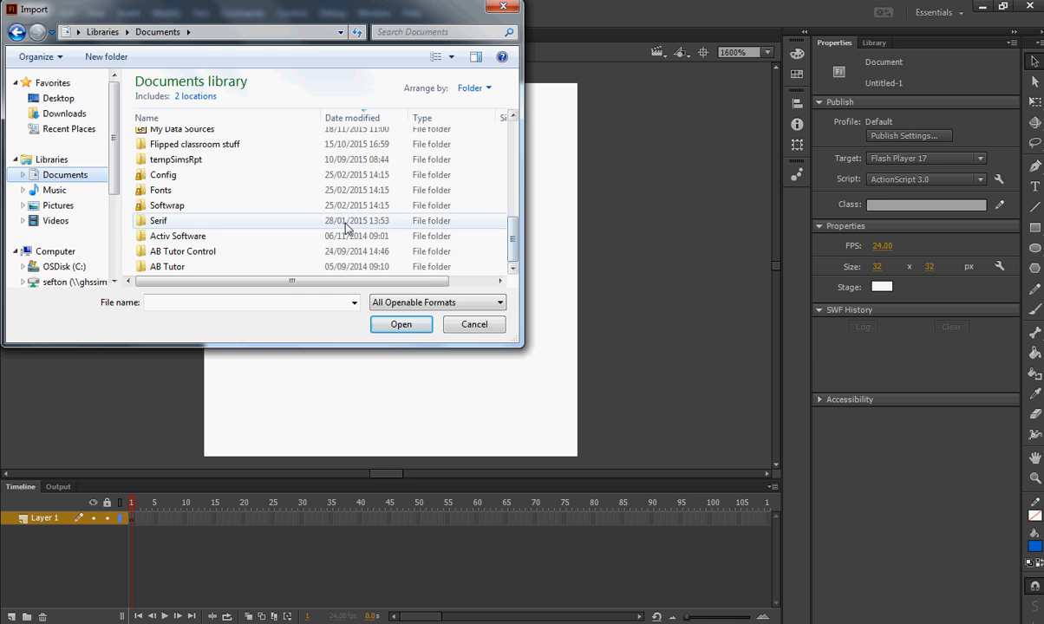
scroll(491, 193, up, 3)
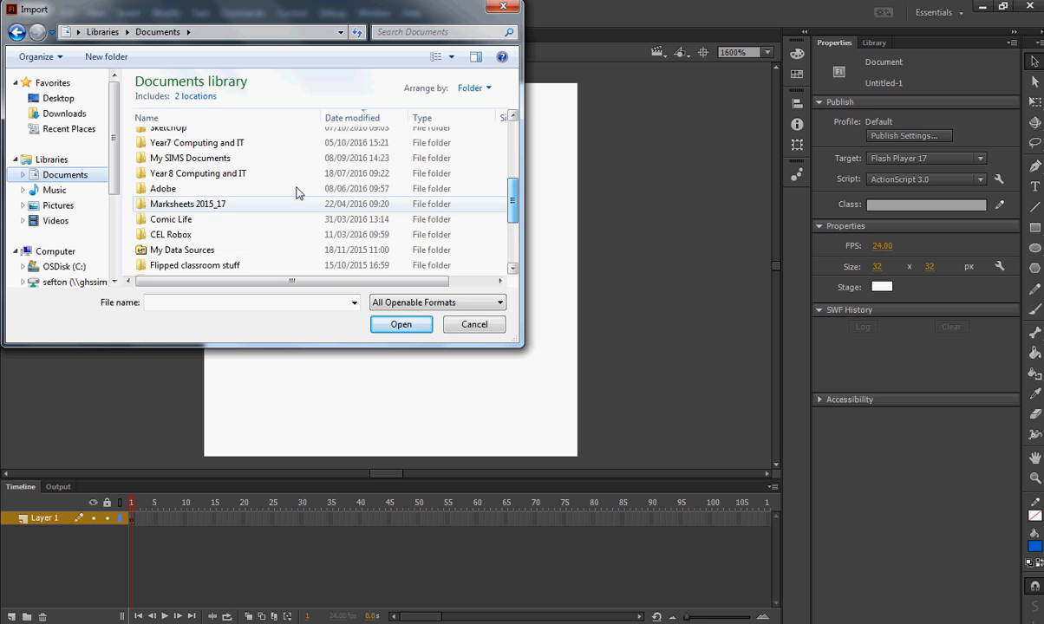
double_click(202, 174)
double_click(182, 154)
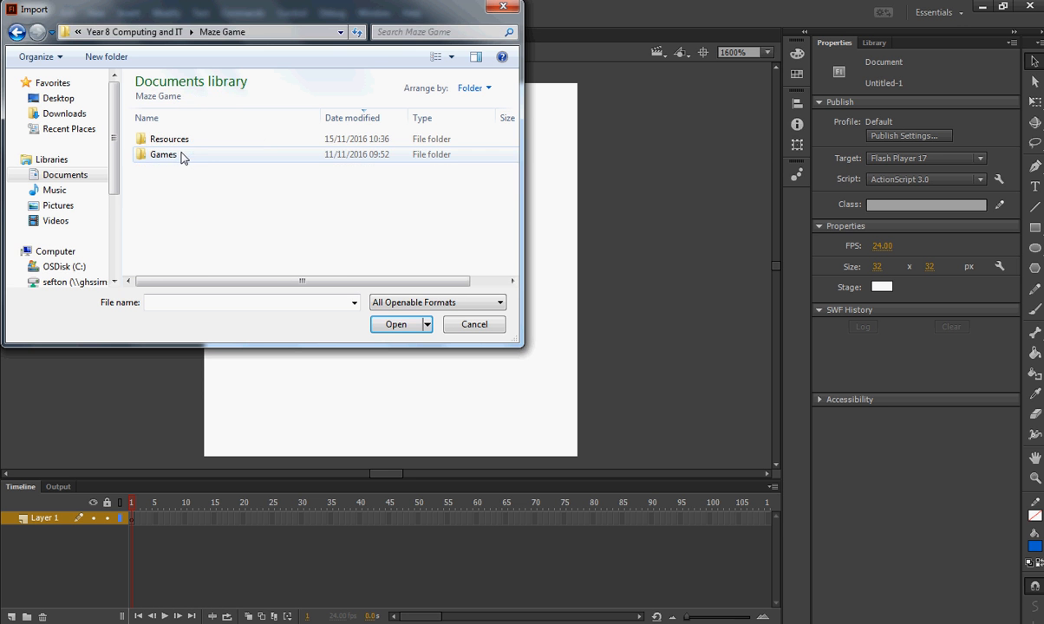
double_click(186, 139)
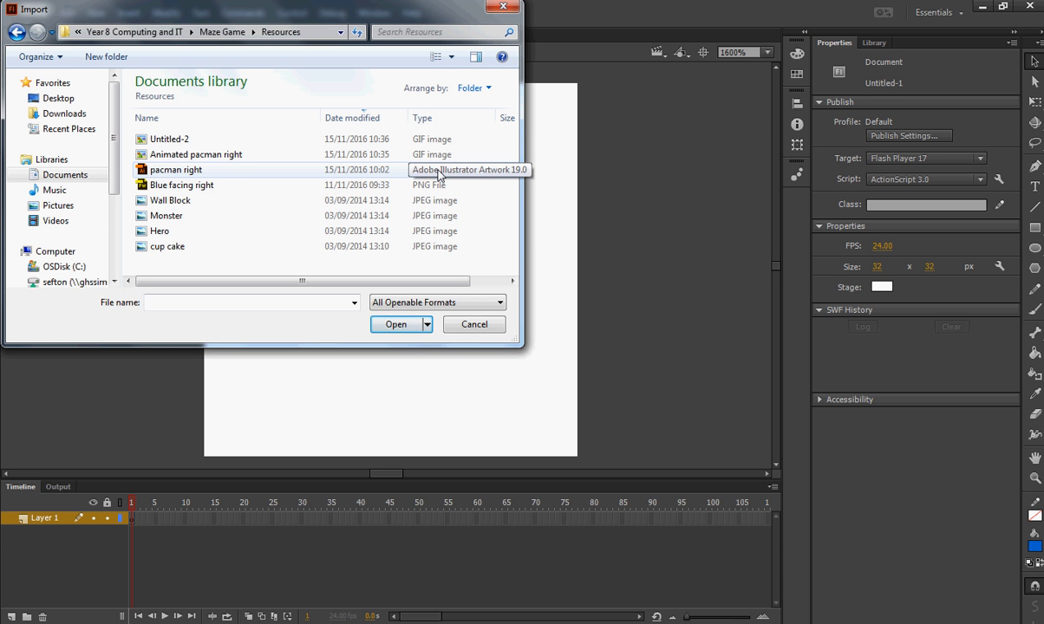
Import the pacman right Illustrator file onto the stage from Artboard 1, keeping editable paths and Flash layers
click(192, 171)
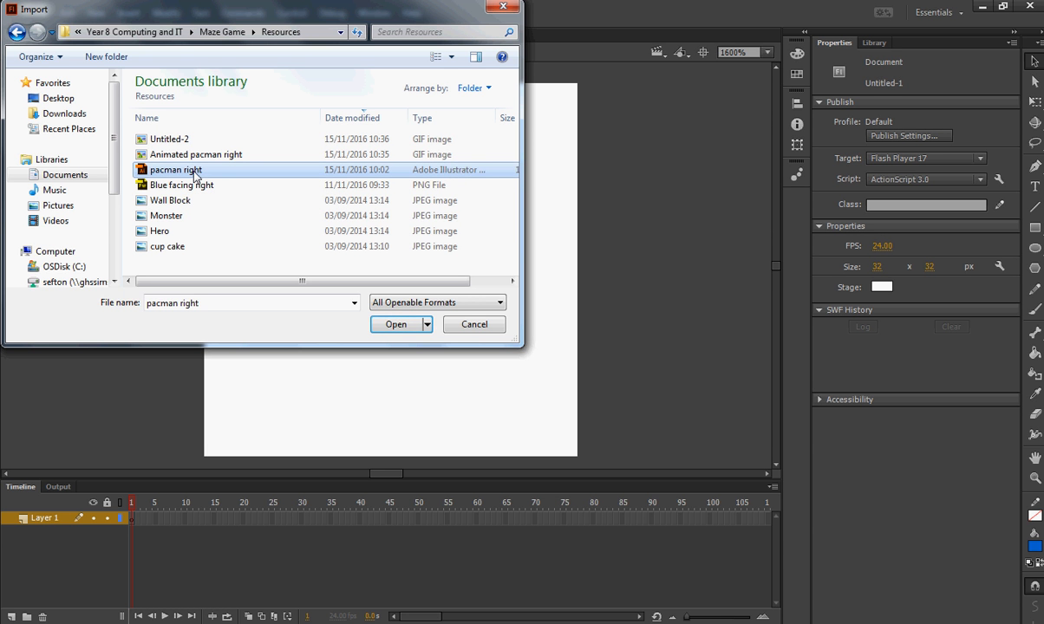
click(389, 328)
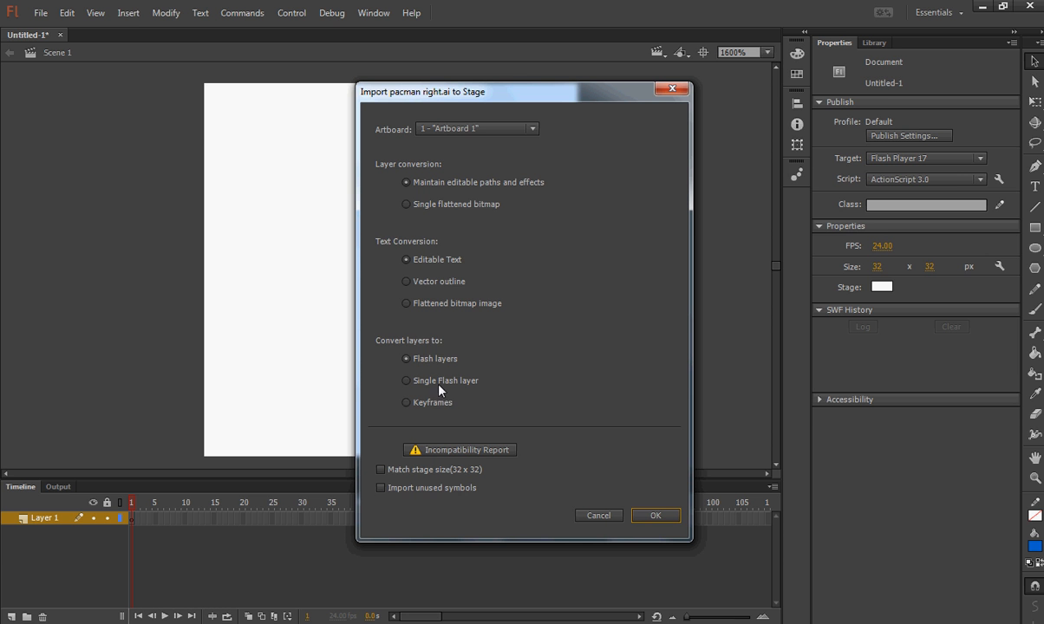
click(656, 519)
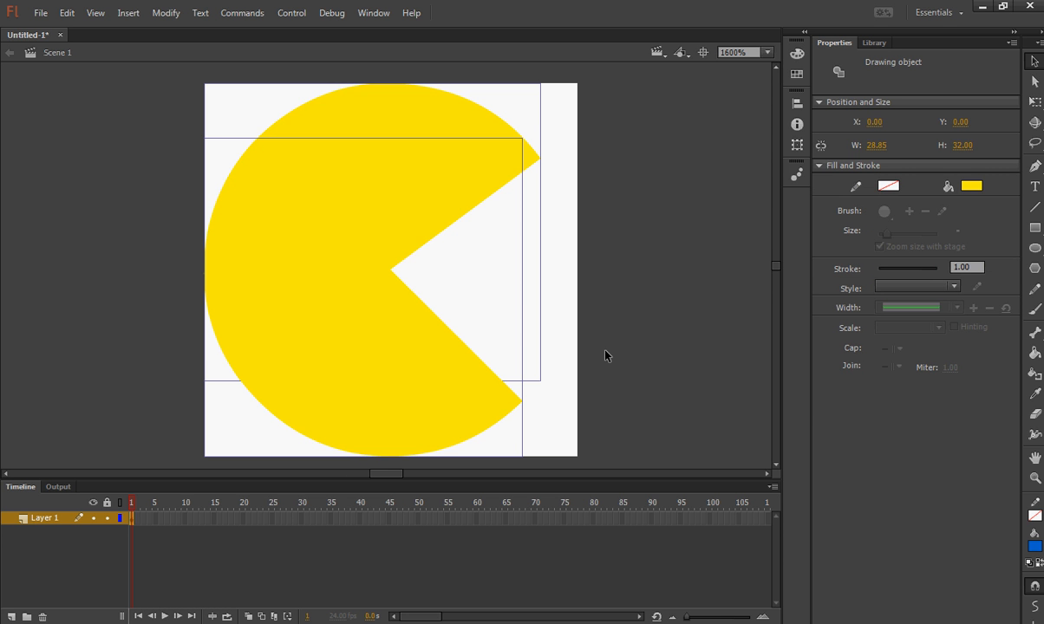
click(604, 354)
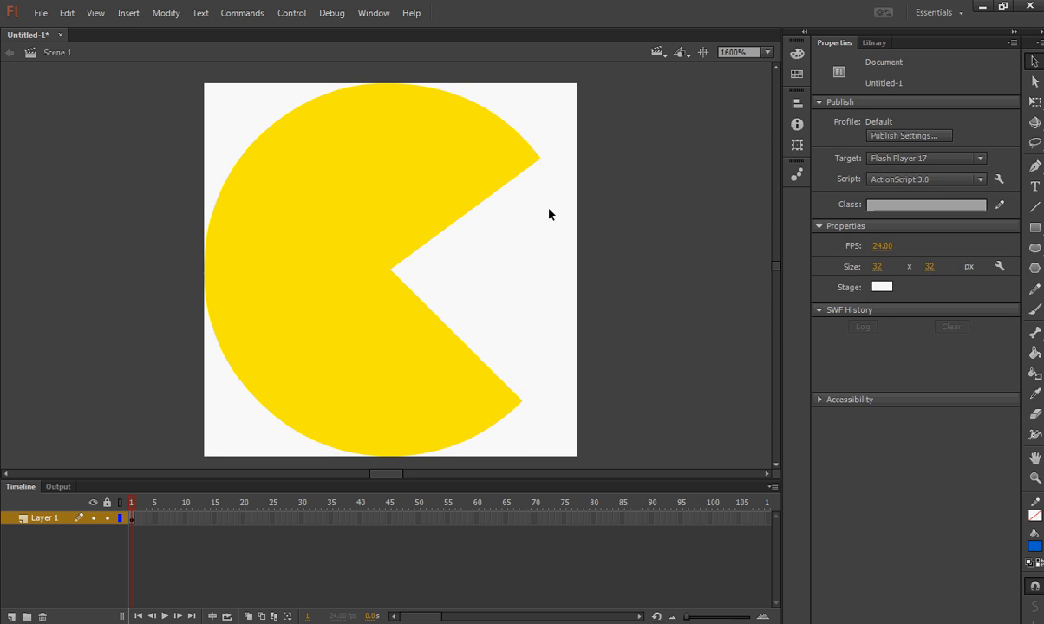
Create a motion tween on the upper half of the Pac-Man, accepting its conversion to a symbol
click(482, 186)
click(438, 421)
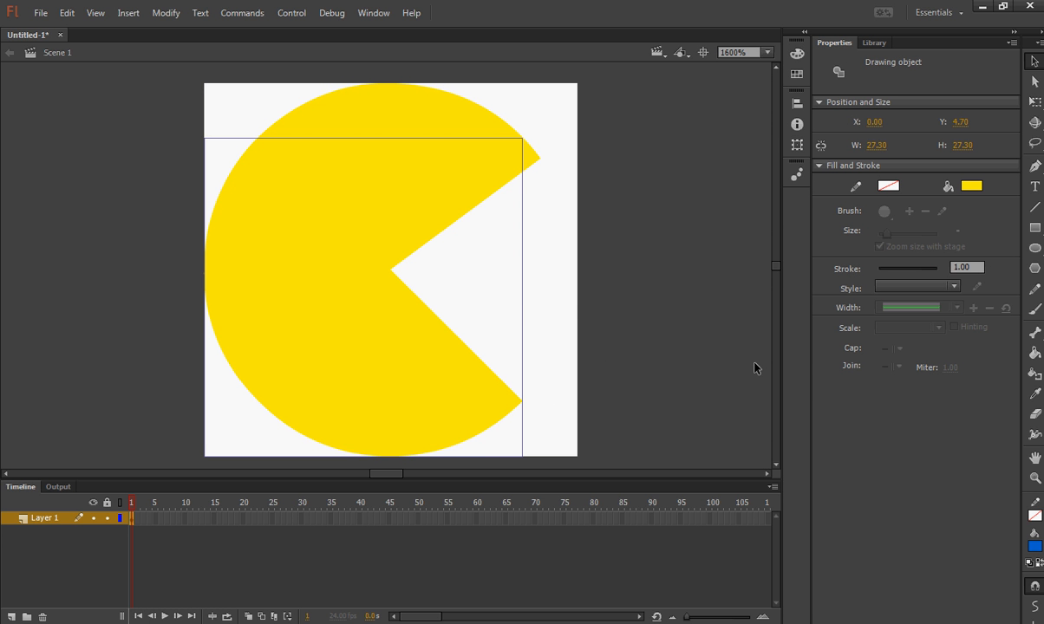
click(662, 288)
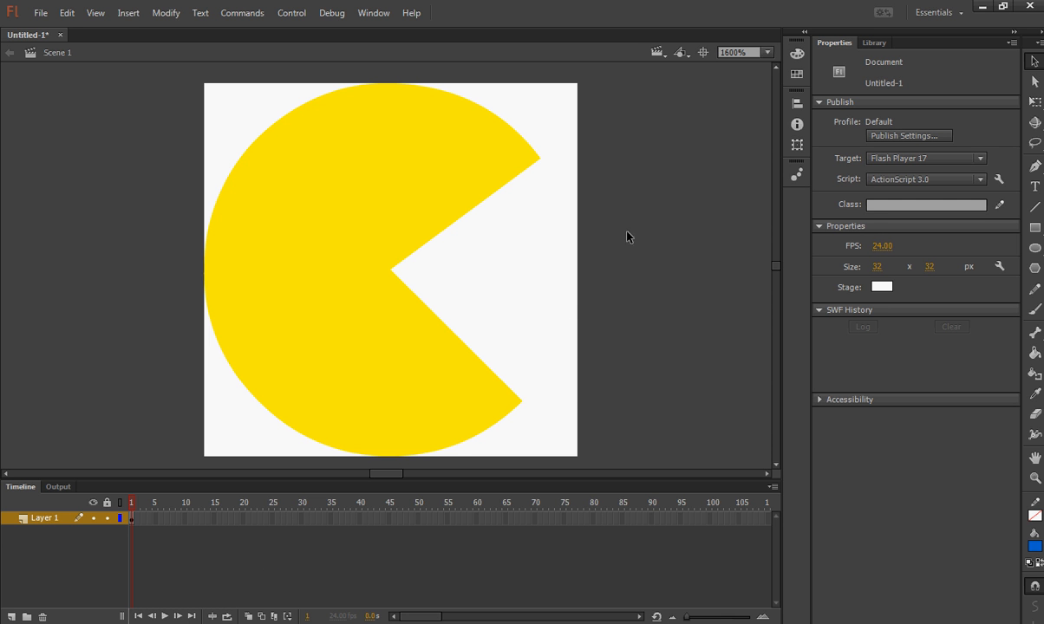
click(420, 186)
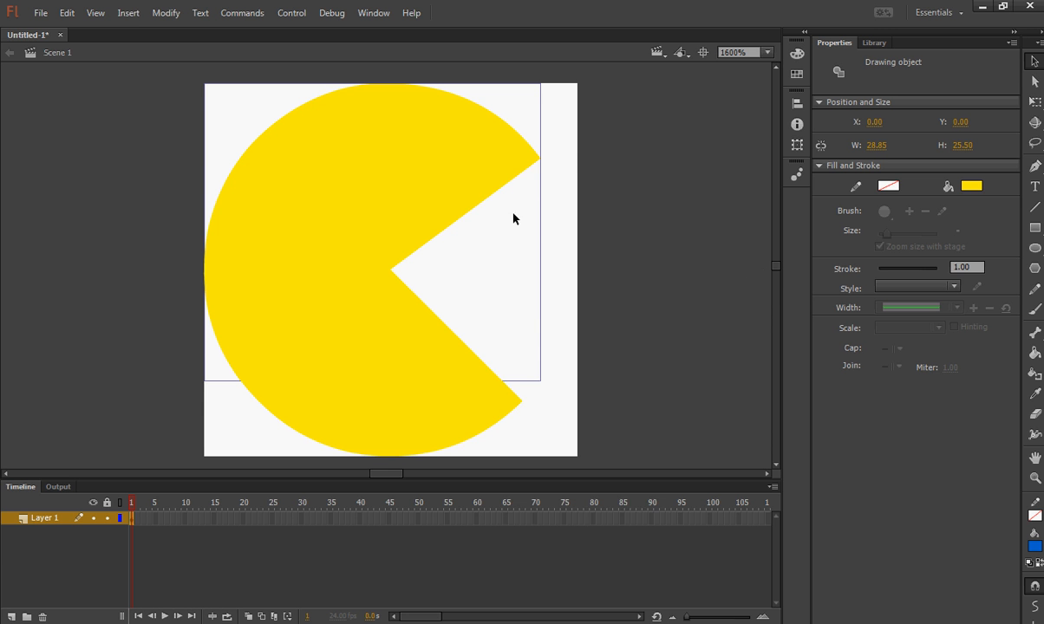
right_click(461, 169)
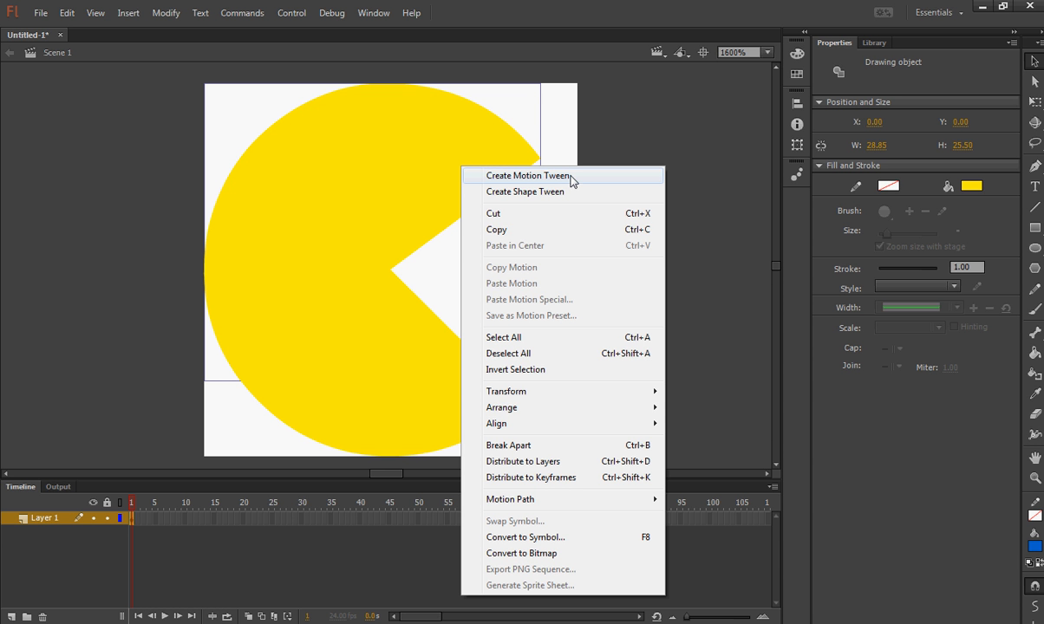
click(570, 179)
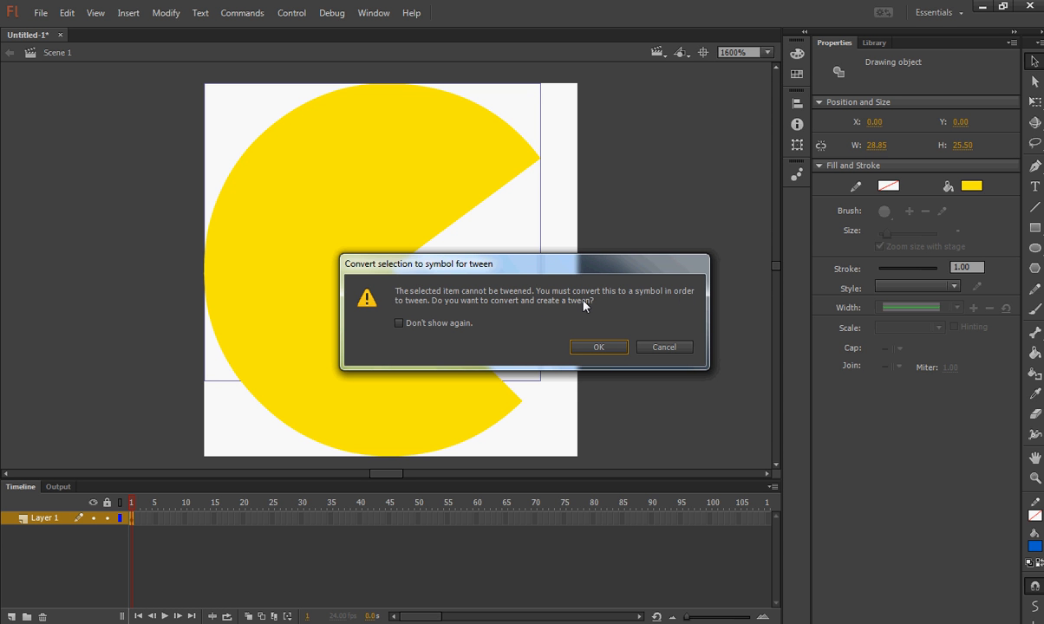
click(607, 350)
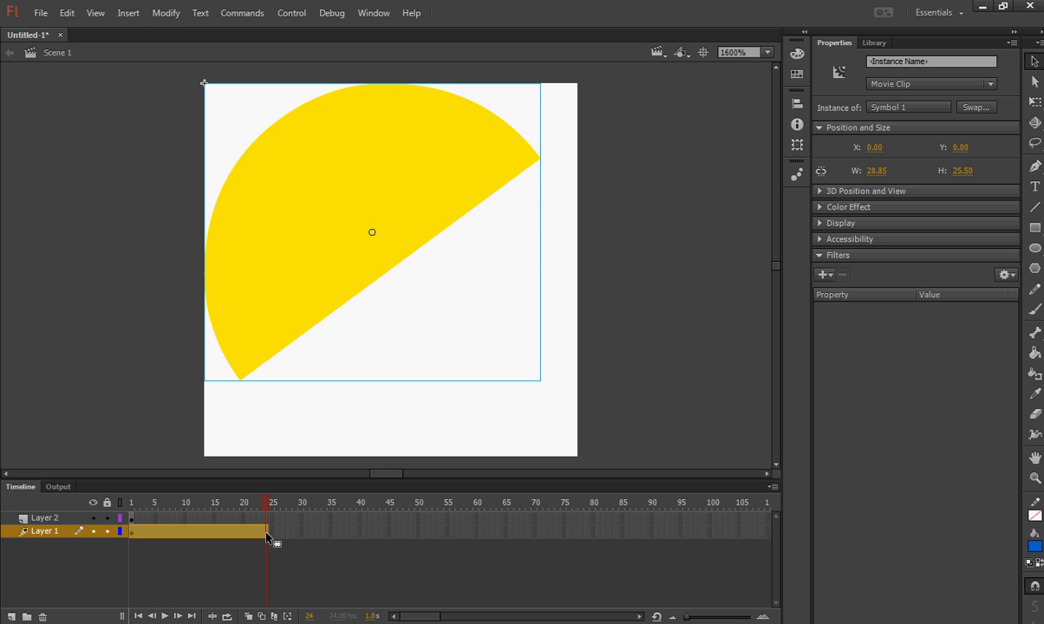
click(447, 538)
right_click(447, 537)
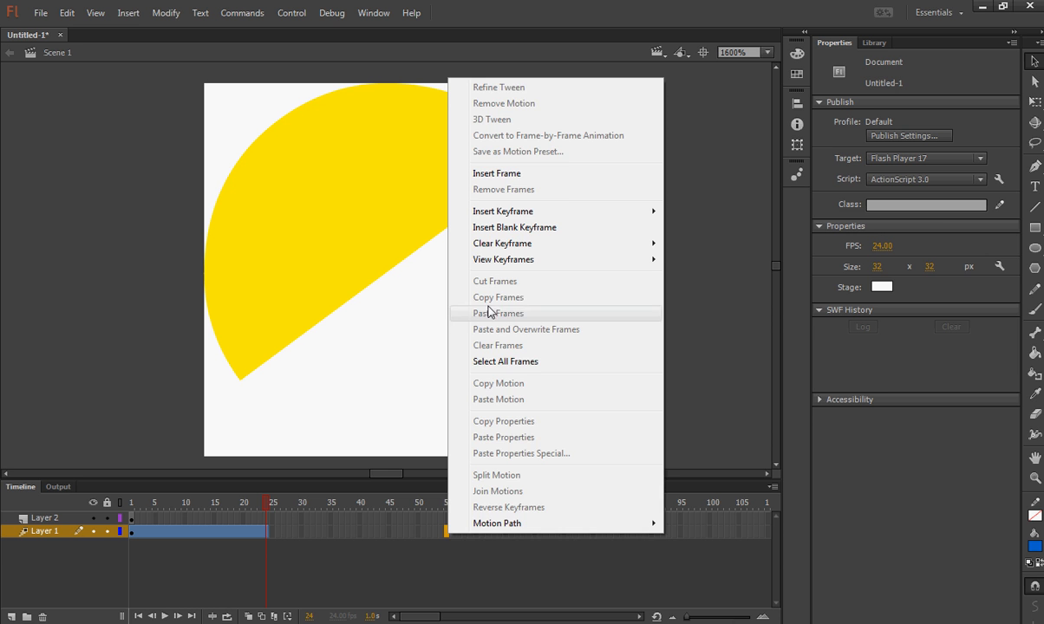
click(329, 590)
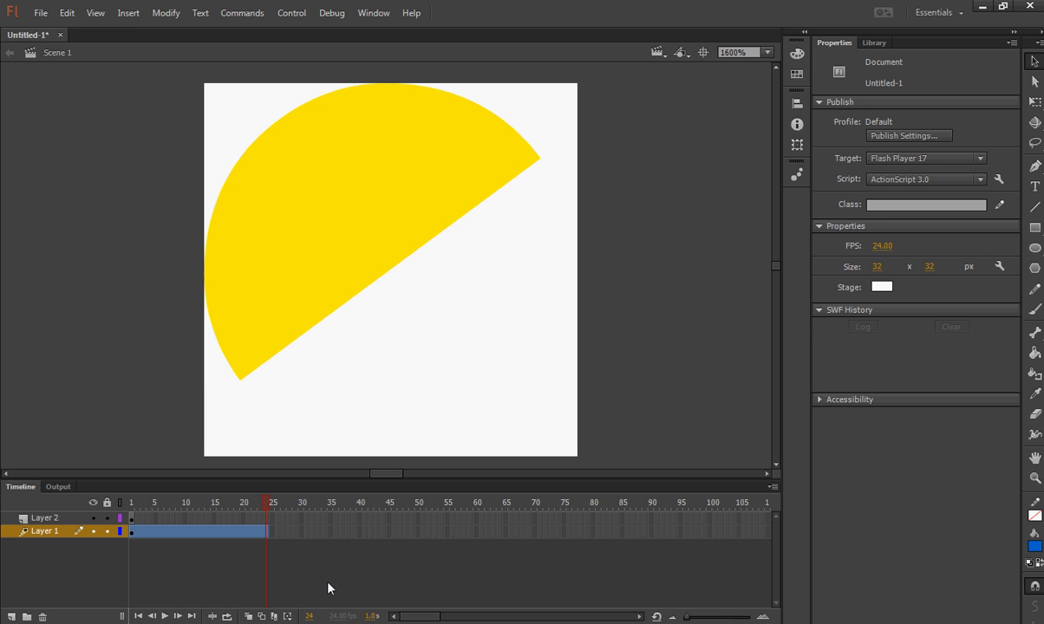
Move the playhead from frame 24 back to frame 1 and select the motion tween on Layer 1
click(266, 532)
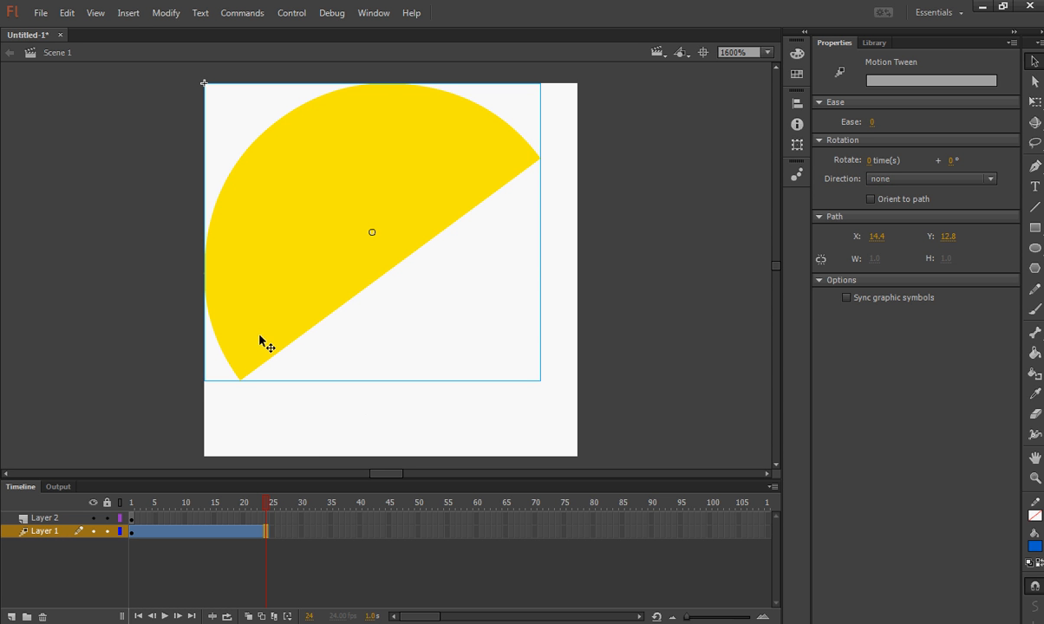
click(266, 510)
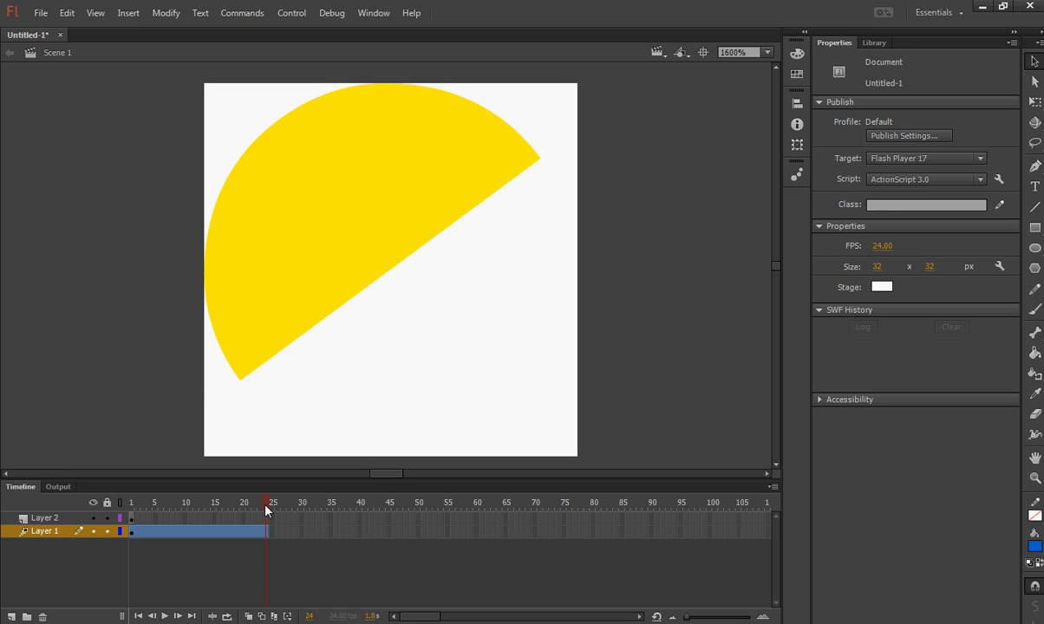
drag(223, 512, 134, 522)
click(134, 529)
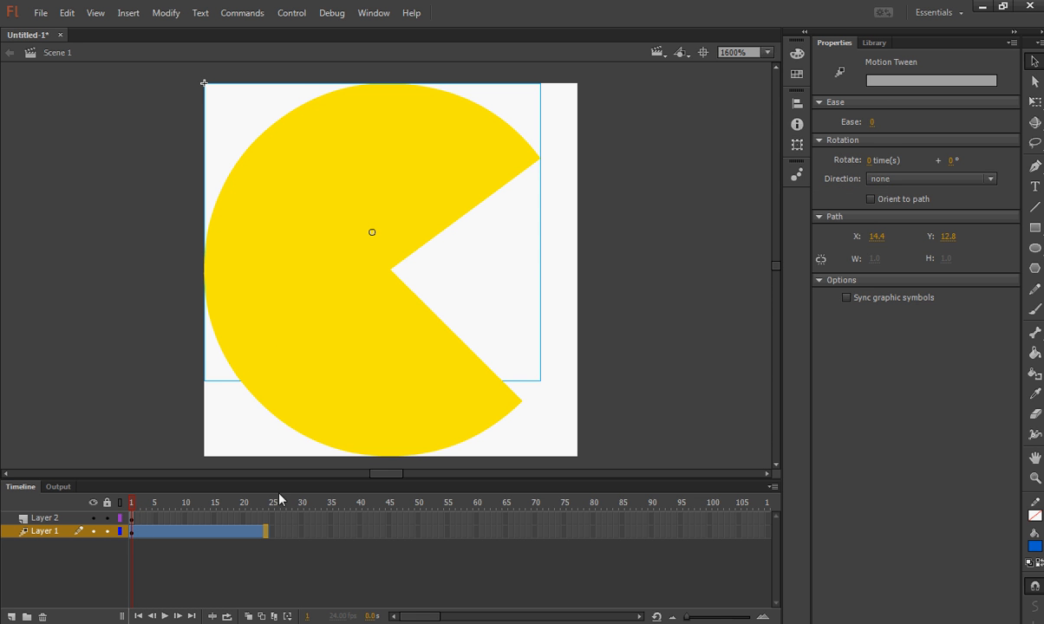
Create a motion tween on the lower half of the Pac-Man, accepting its conversion to a symbol
click(404, 443)
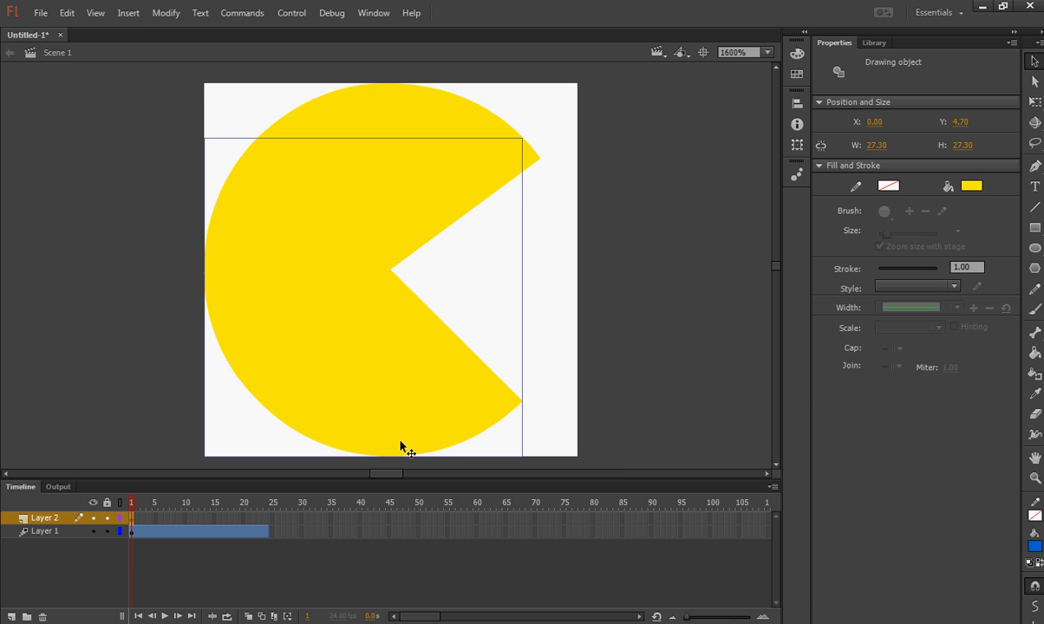
right_click(413, 415)
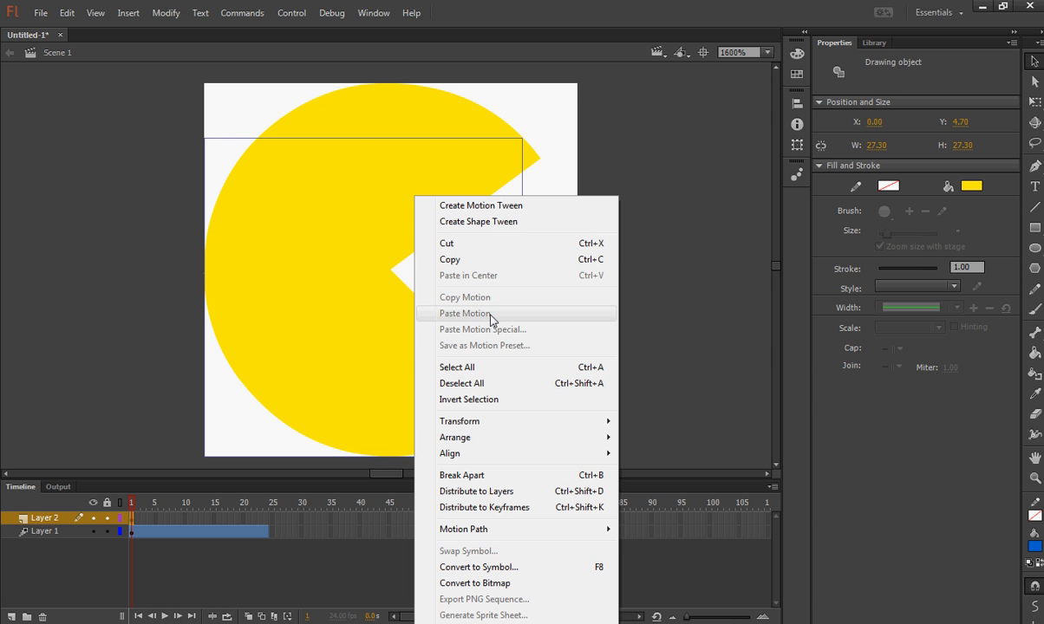
click(468, 205)
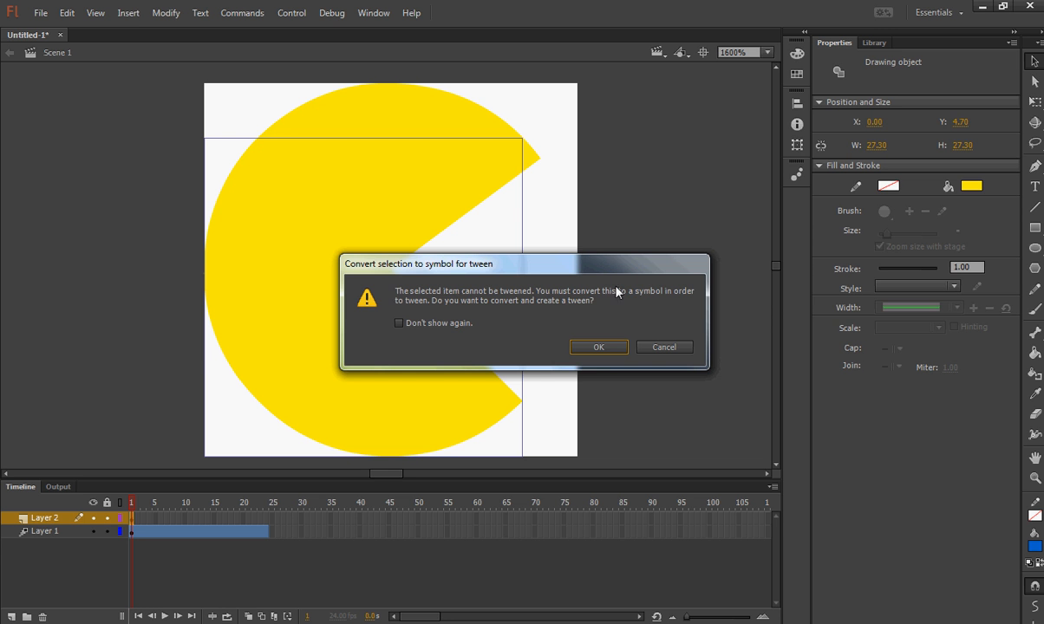
click(596, 347)
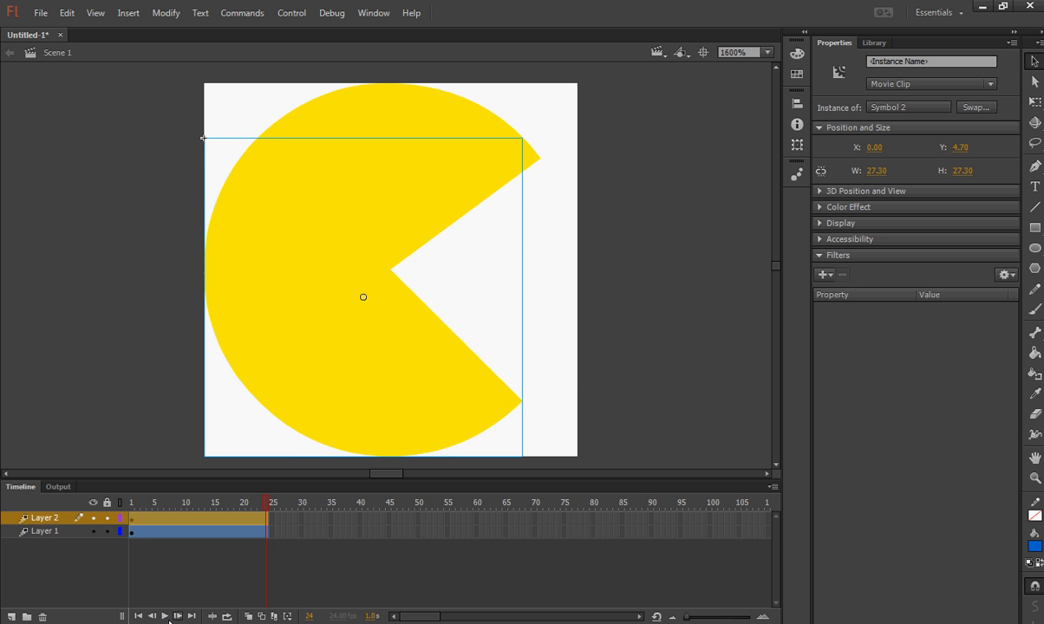
Select Layer 1 and Layer 2 in turn to check which Pac-Man half each one holds
click(56, 534)
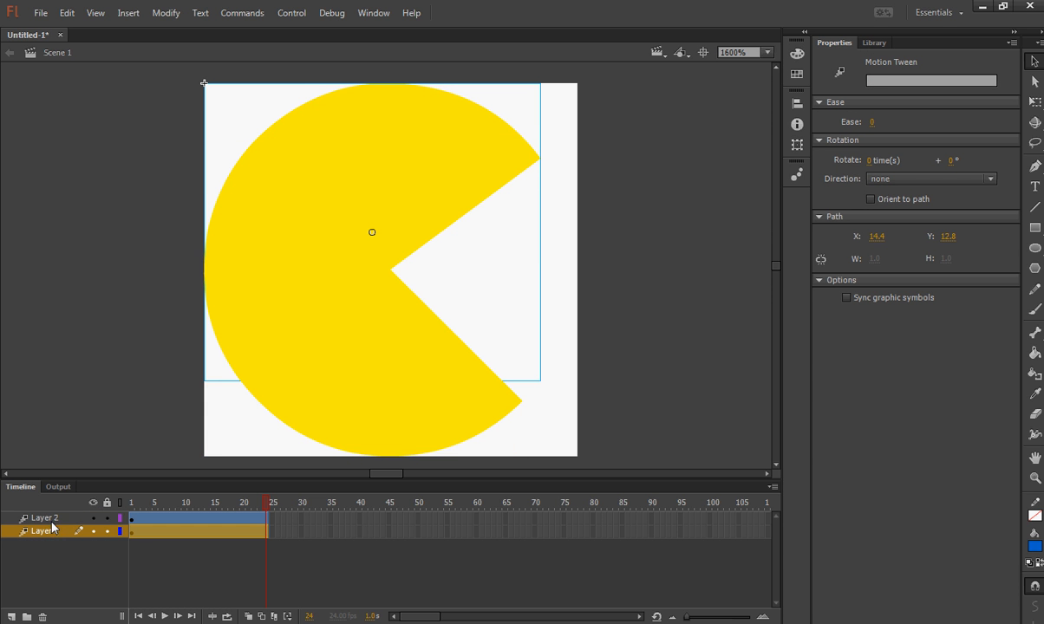
click(51, 518)
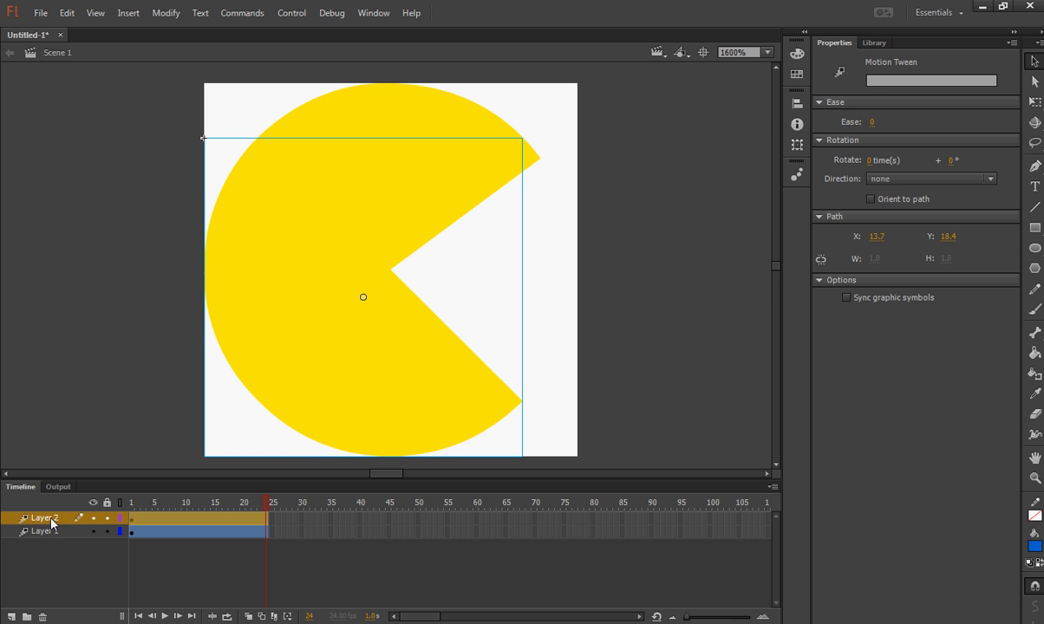
click(50, 531)
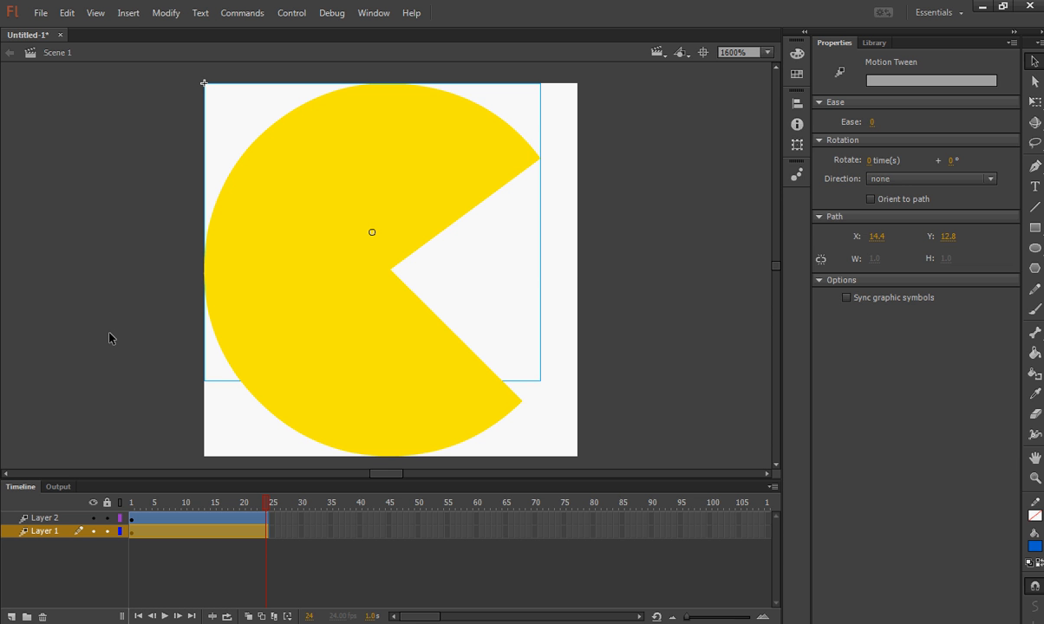
click(626, 213)
click(415, 190)
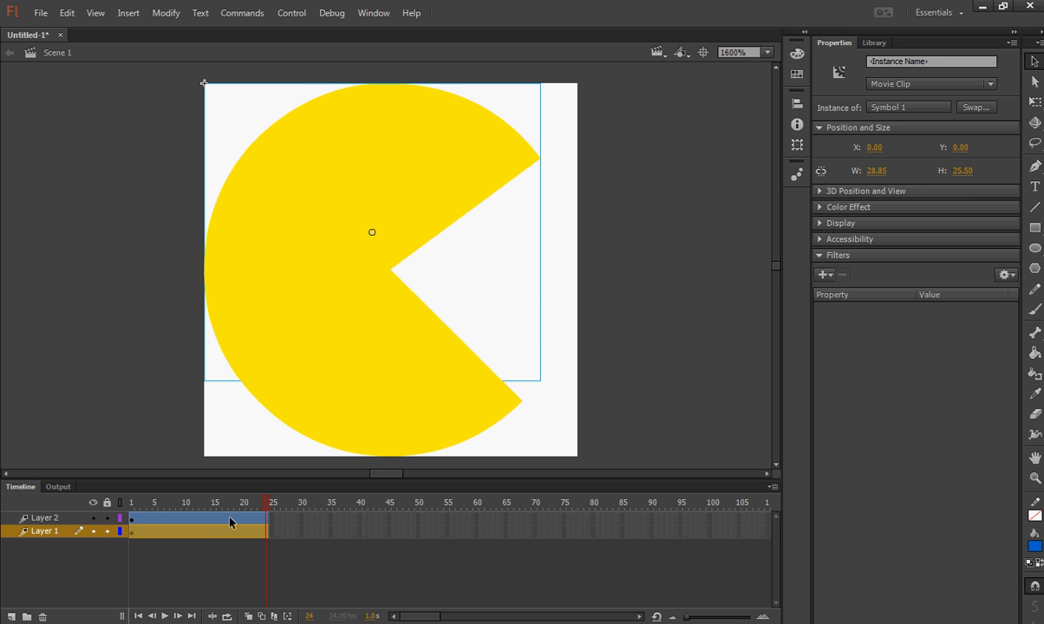
drag(268, 504, 235, 508)
mouse_move(268, 511)
mouse_down()
mouse_move(131, 503)
mouse_move(267, 510)
mouse_up()
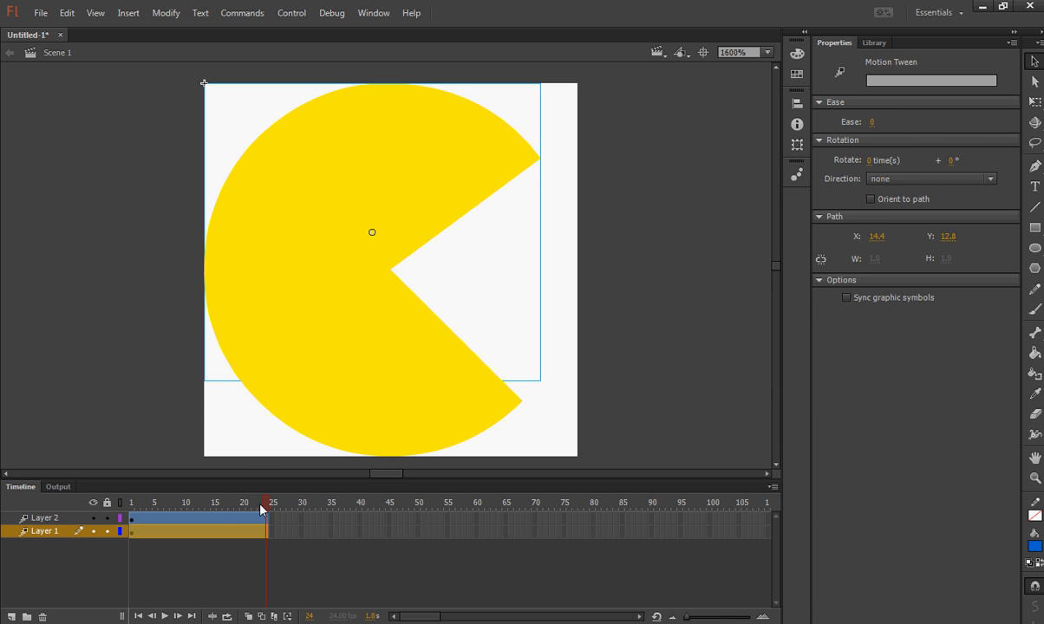
mouse_move(264, 502)
mouse_down()
mouse_move(158, 505)
mouse_move(161, 476)
mouse_move(255, 472)
mouse_move(275, 503)
mouse_up()
click(263, 531)
mouse_move(268, 508)
mouse_down()
mouse_move(132, 506)
mouse_move(270, 506)
mouse_up()
click(262, 530)
click(462, 187)
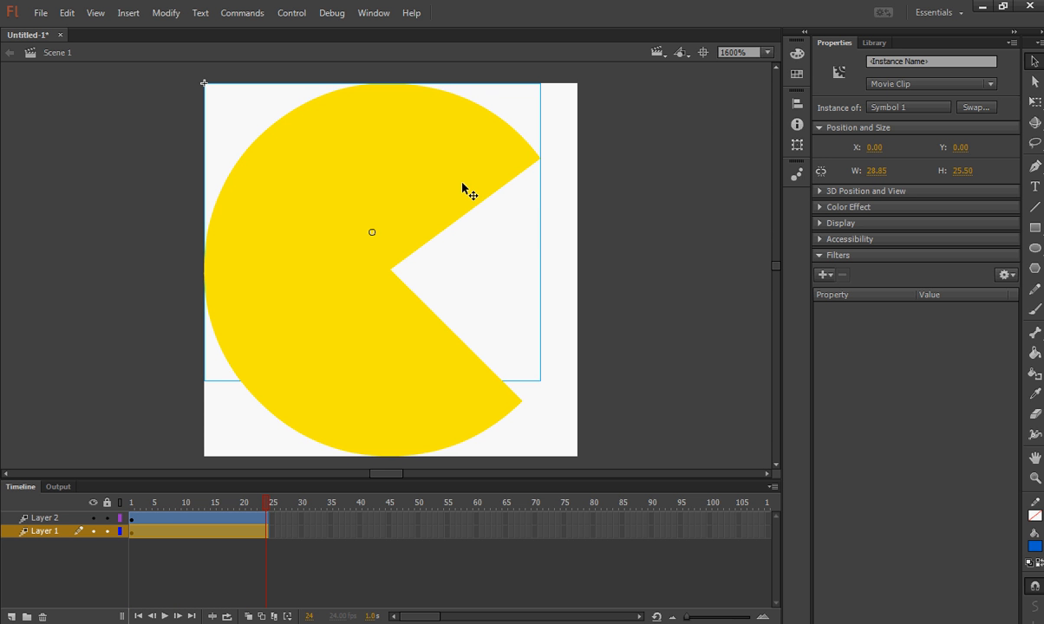
right_click(462, 186)
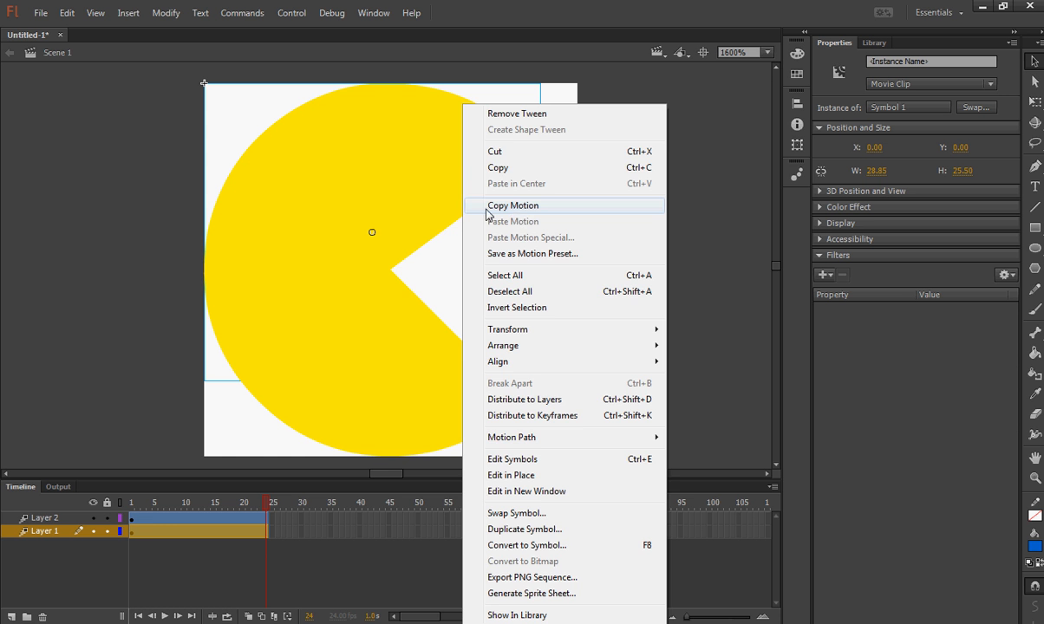
click(412, 176)
right_click(409, 171)
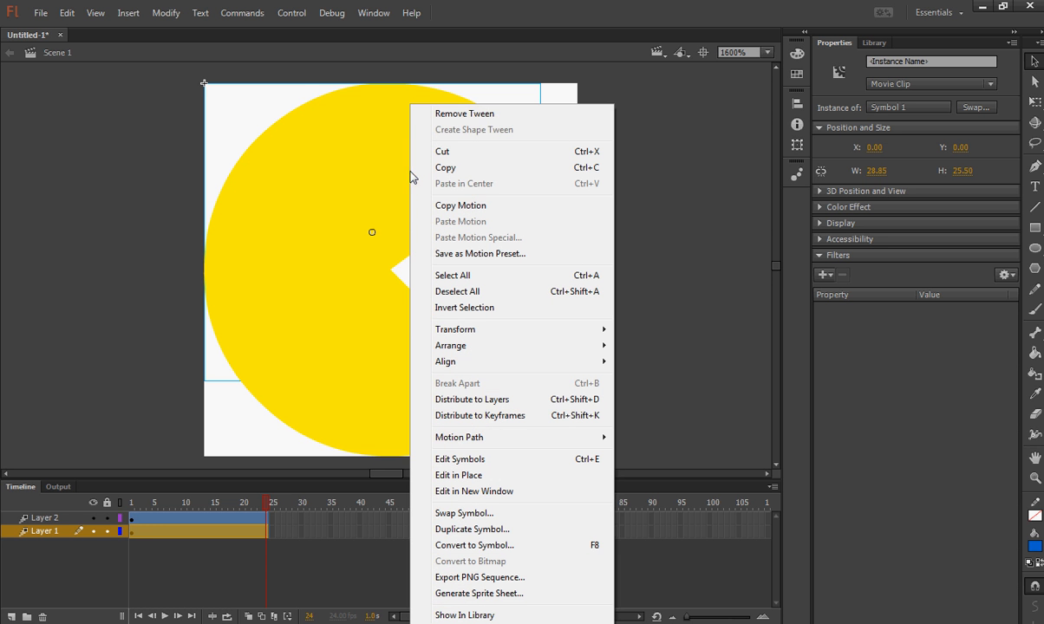
Insert Position and Rotation keyframes at frame 24 of Layer 2 for the Pac-Man's lower half
click(267, 520)
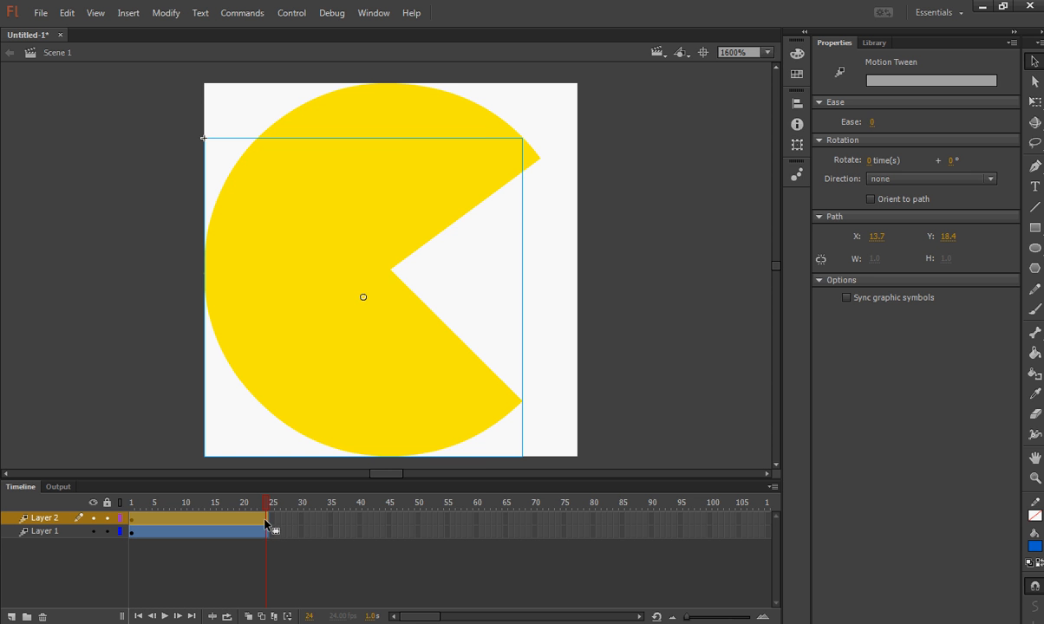
right_click(266, 523)
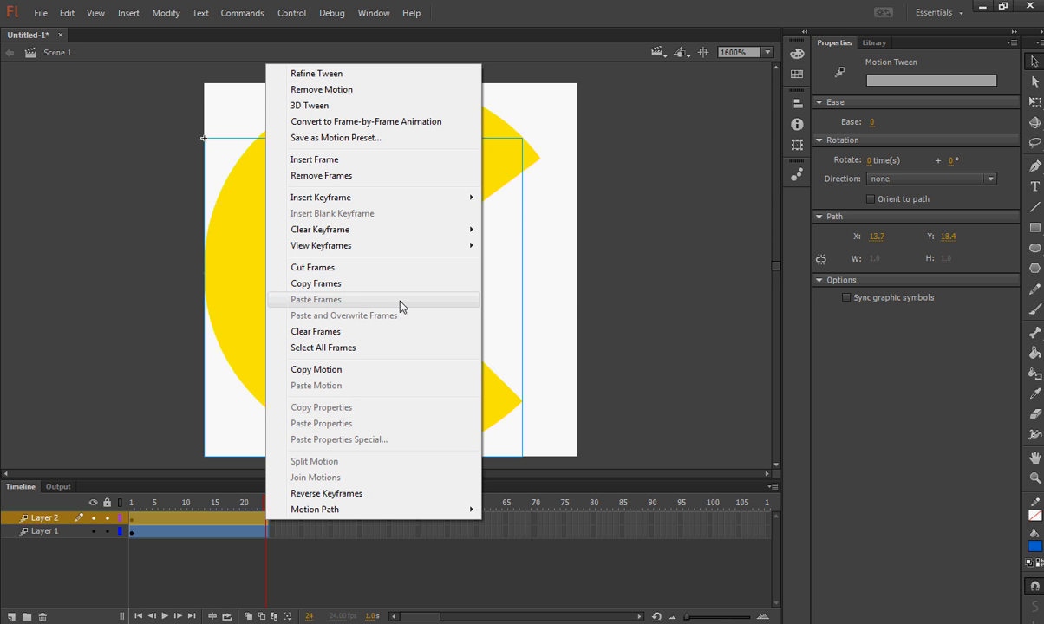
mouse_move(357, 201)
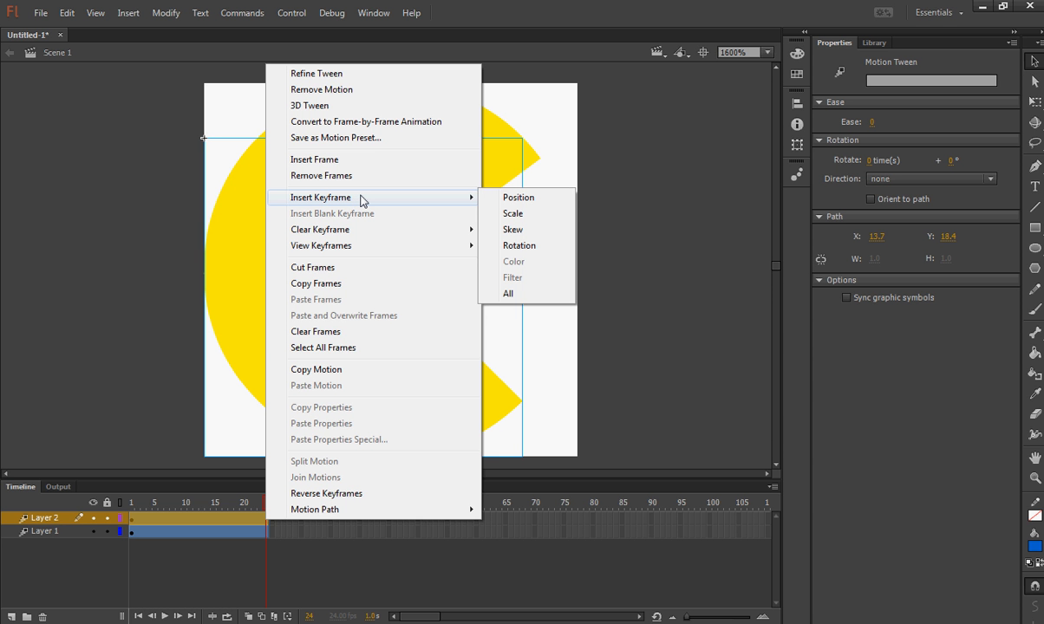
click(514, 199)
right_click(365, 305)
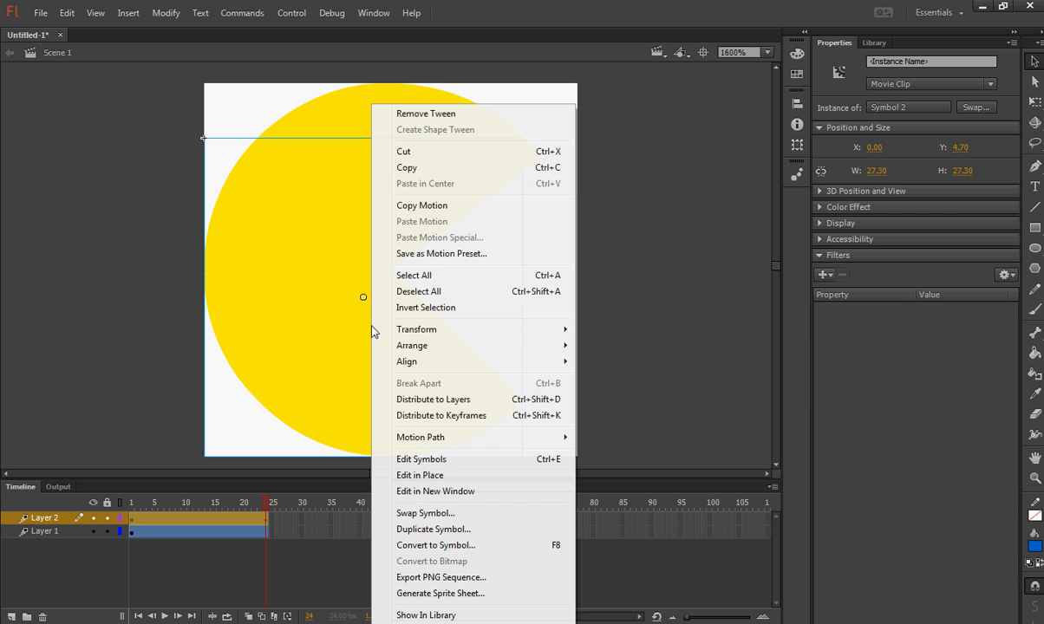
right_click(265, 517)
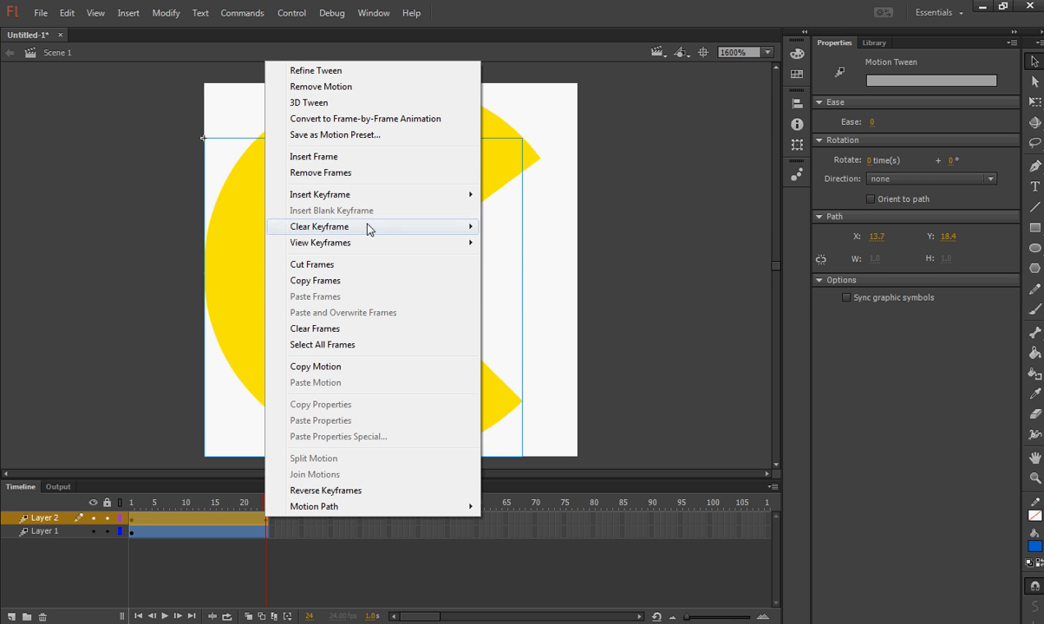
mouse_move(388, 196)
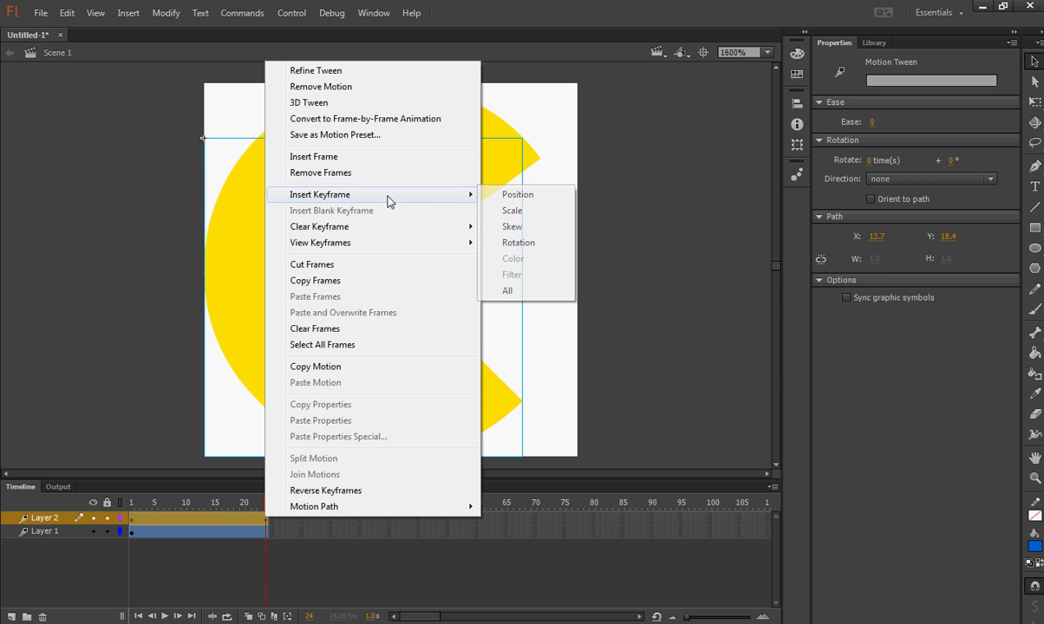
click(510, 246)
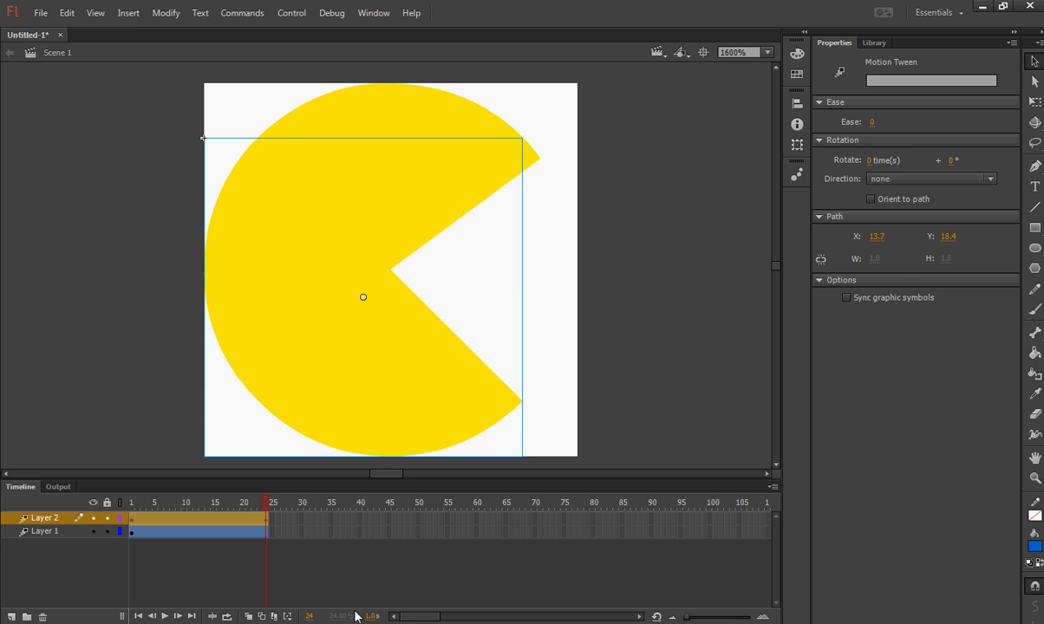
click(349, 577)
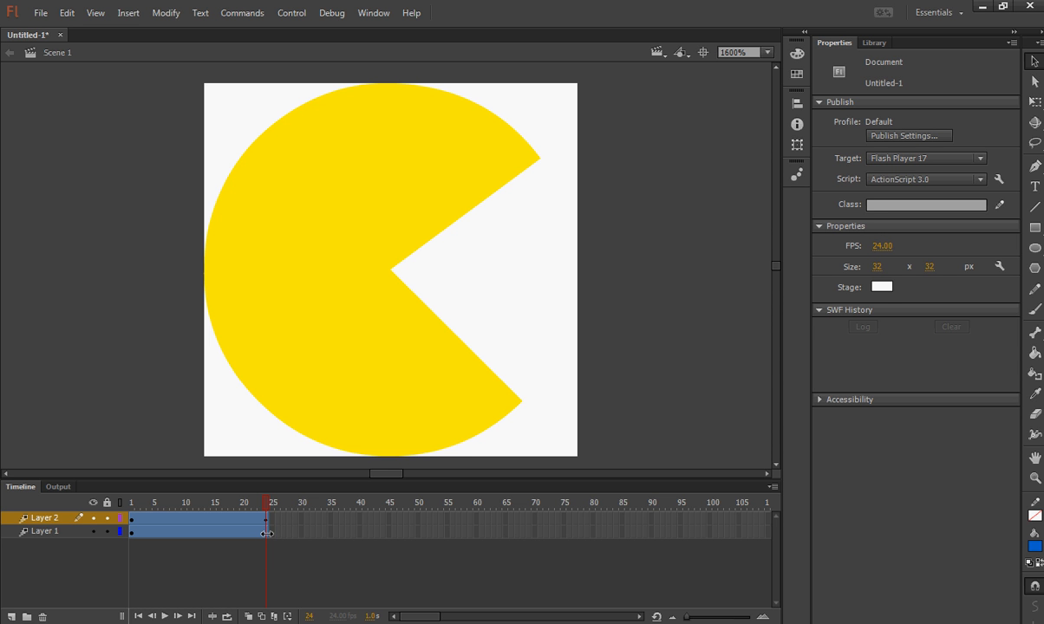
Insert Position and Rotation keyframes at frame 24 of Layer 1 for the Pac-Man's upper half
click(265, 533)
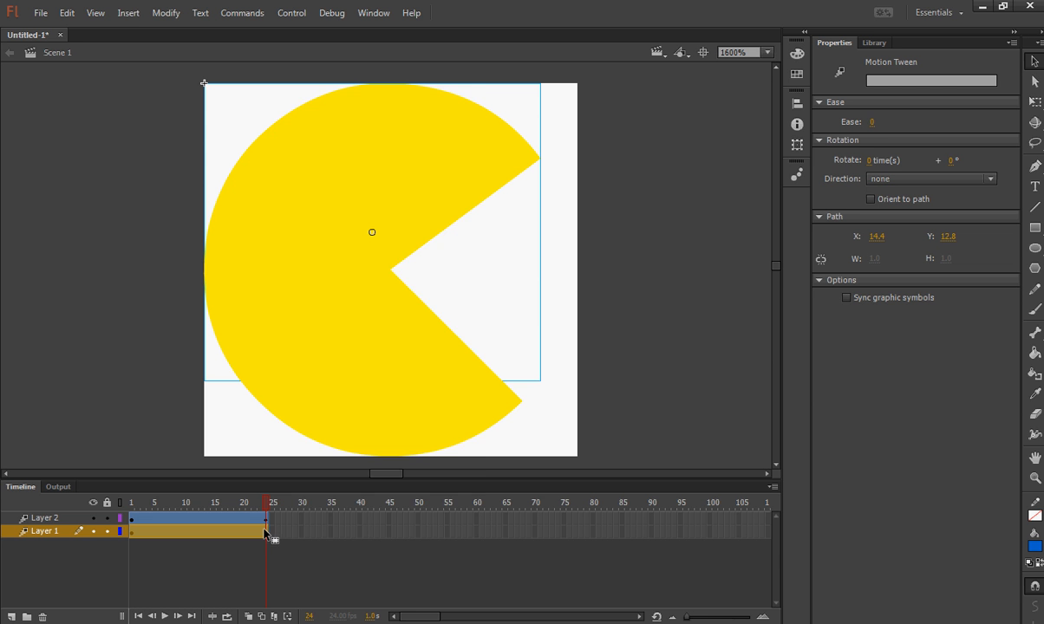
right_click(265, 532)
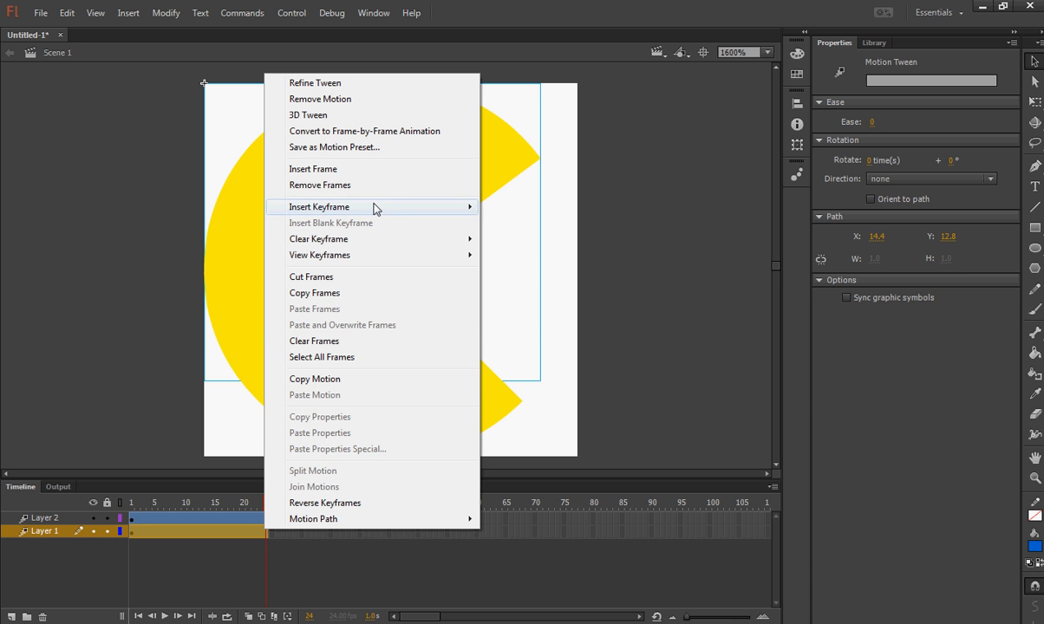
mouse_move(372, 208)
click(499, 211)
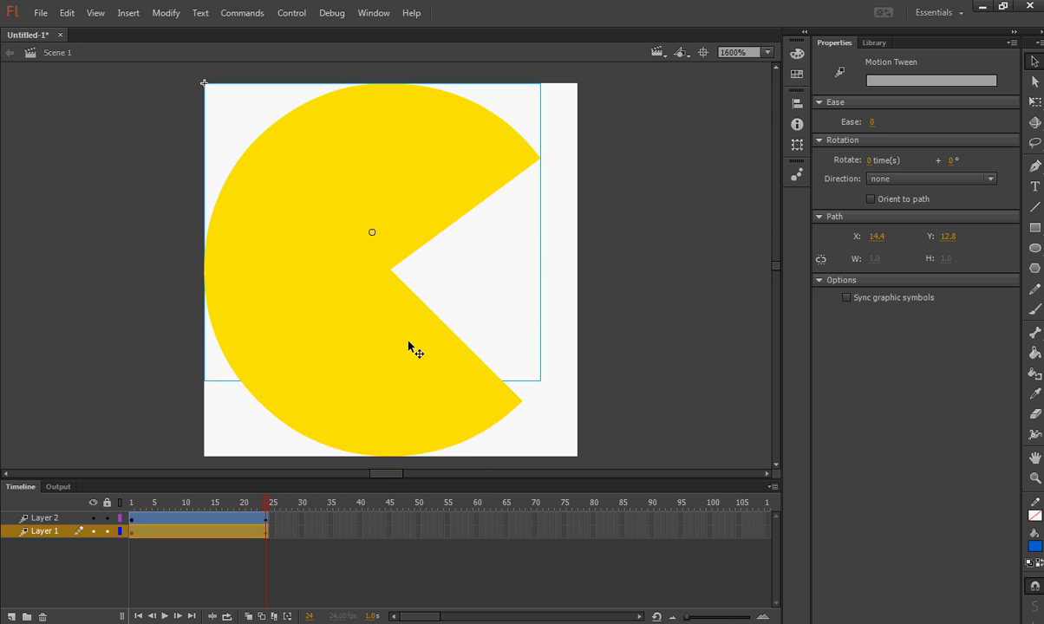
right_click(399, 240)
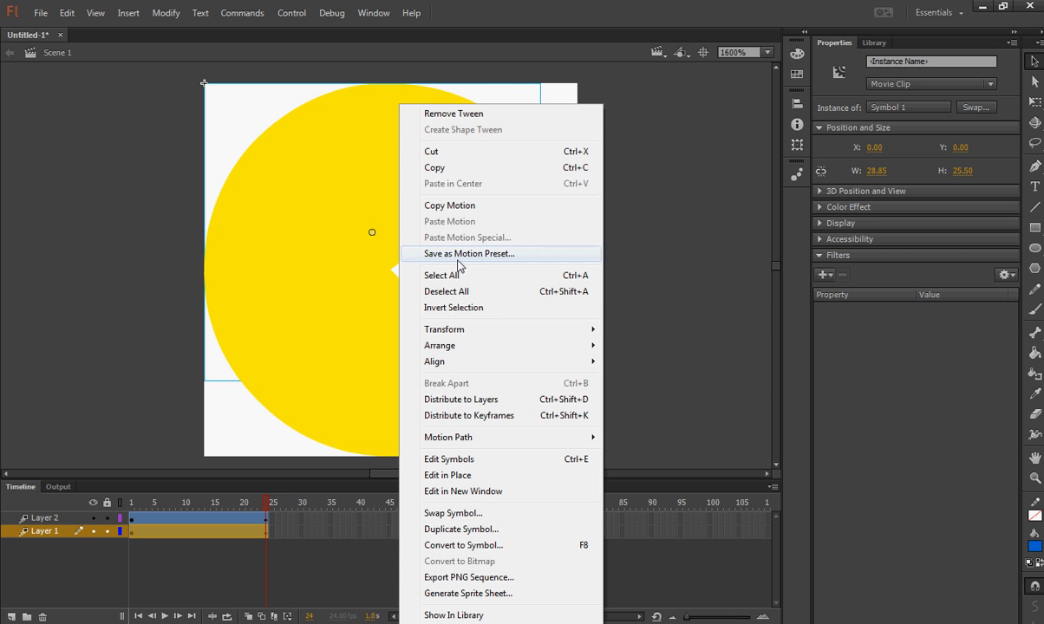
right_click(266, 533)
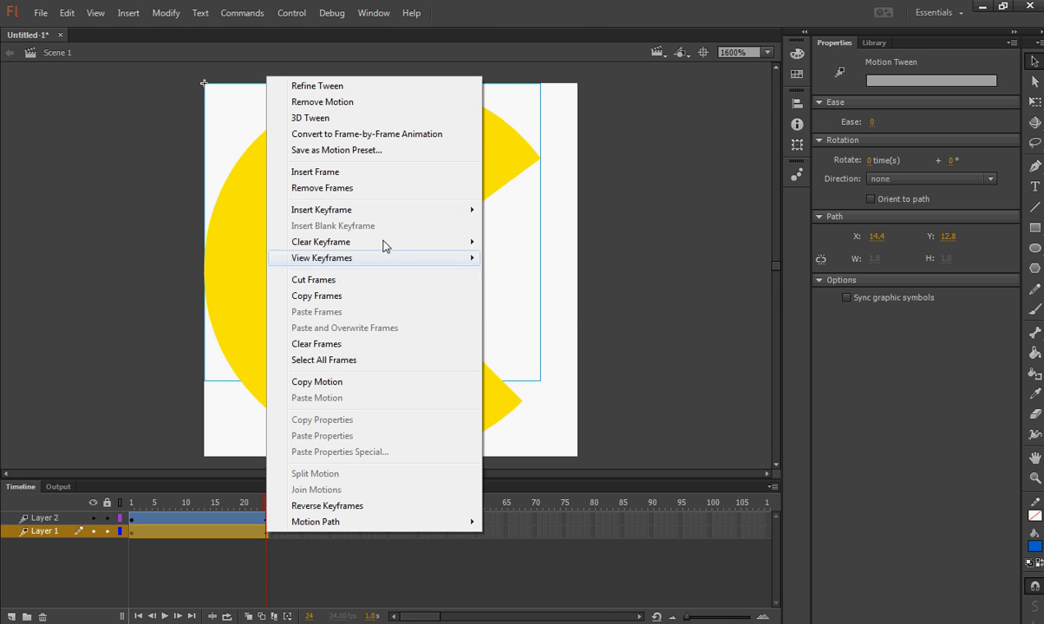
mouse_move(384, 217)
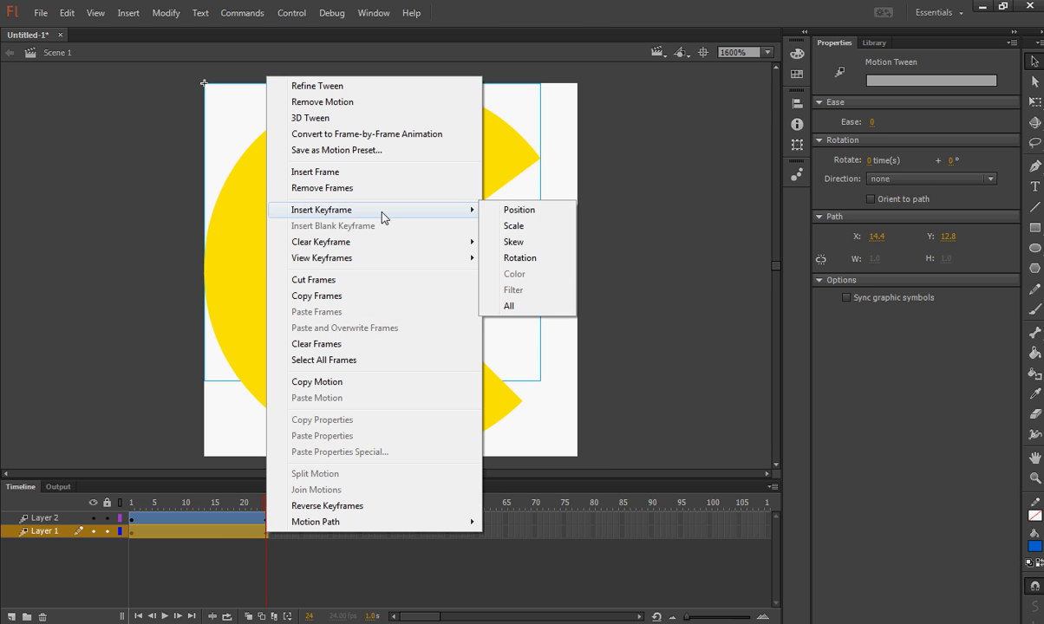
click(526, 259)
click(607, 406)
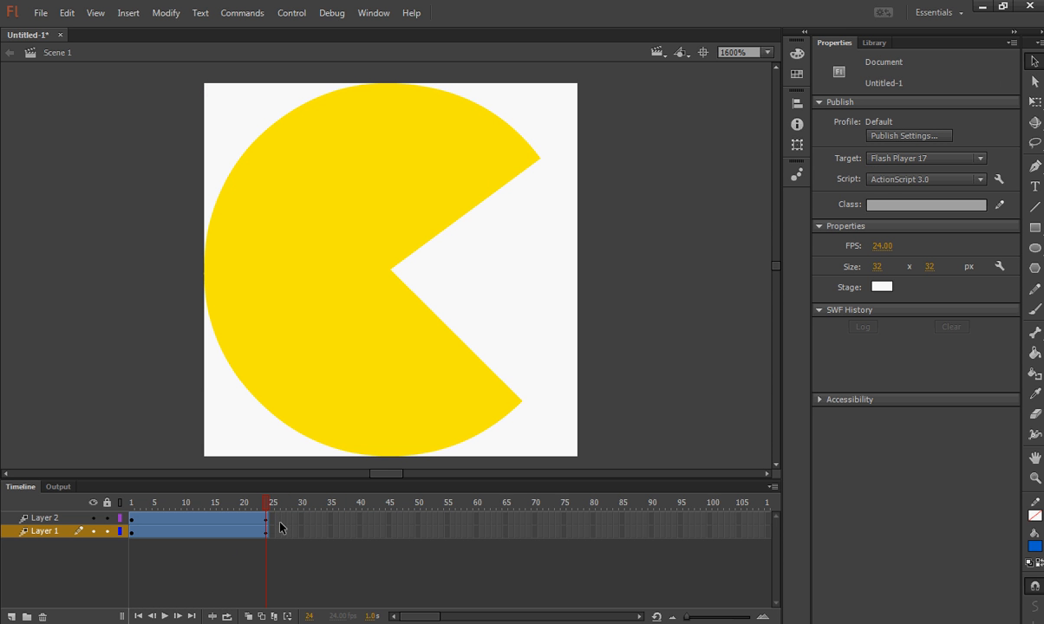
At frame 13, rotate the Pac-Man's upper half clockwise with Free Transform until its mouth edge is roughly horizontal, and return the playhead to frame 1
drag(243, 505, 192, 526)
click(379, 198)
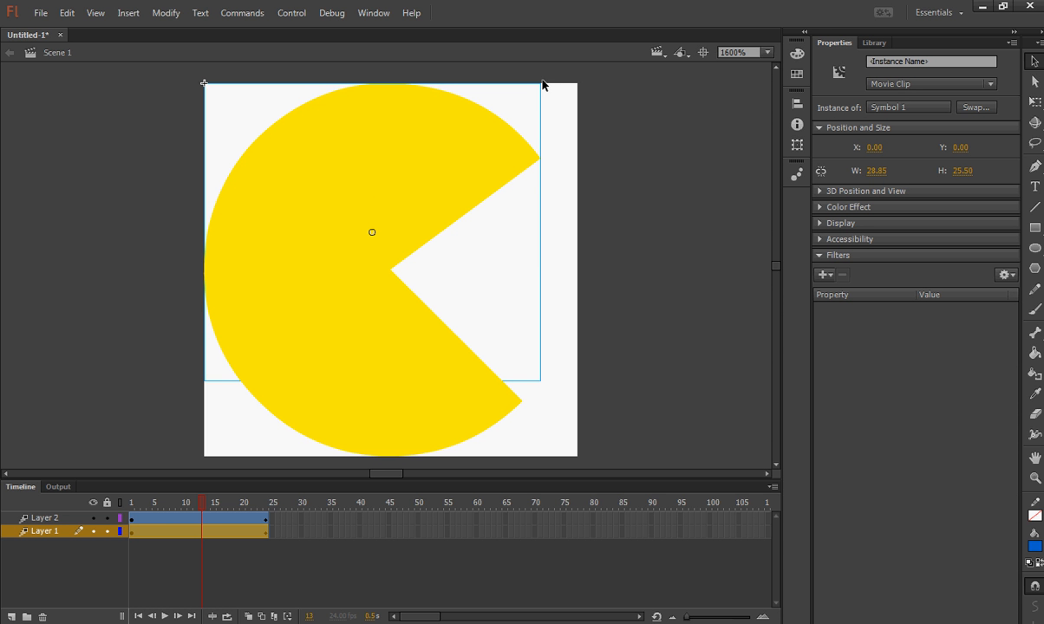
right_click(466, 164)
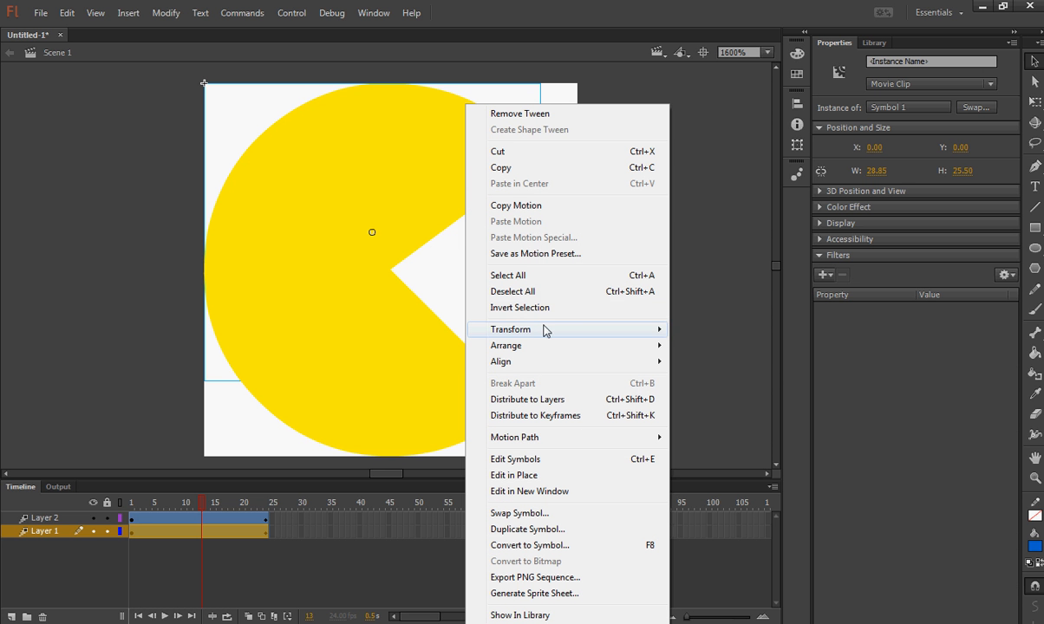
mouse_move(574, 329)
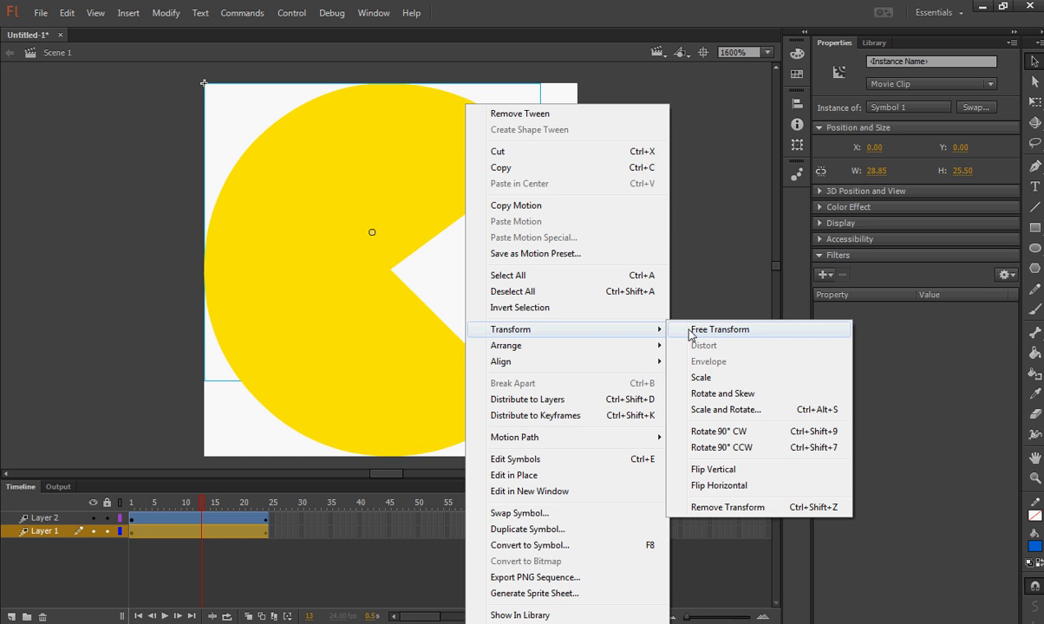
right_click(379, 141)
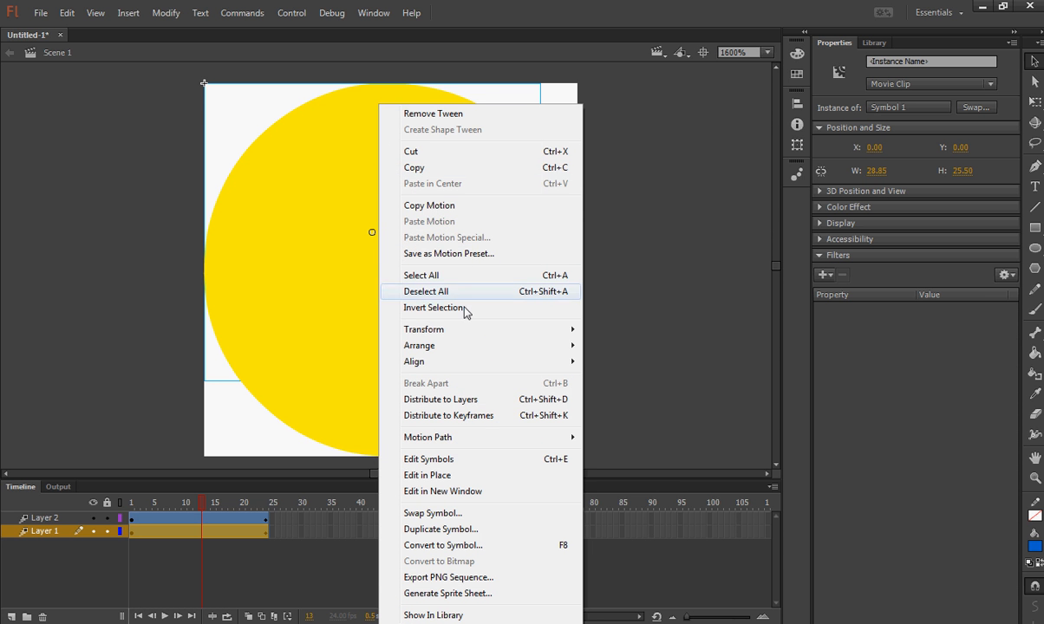
mouse_move(473, 331)
click(644, 330)
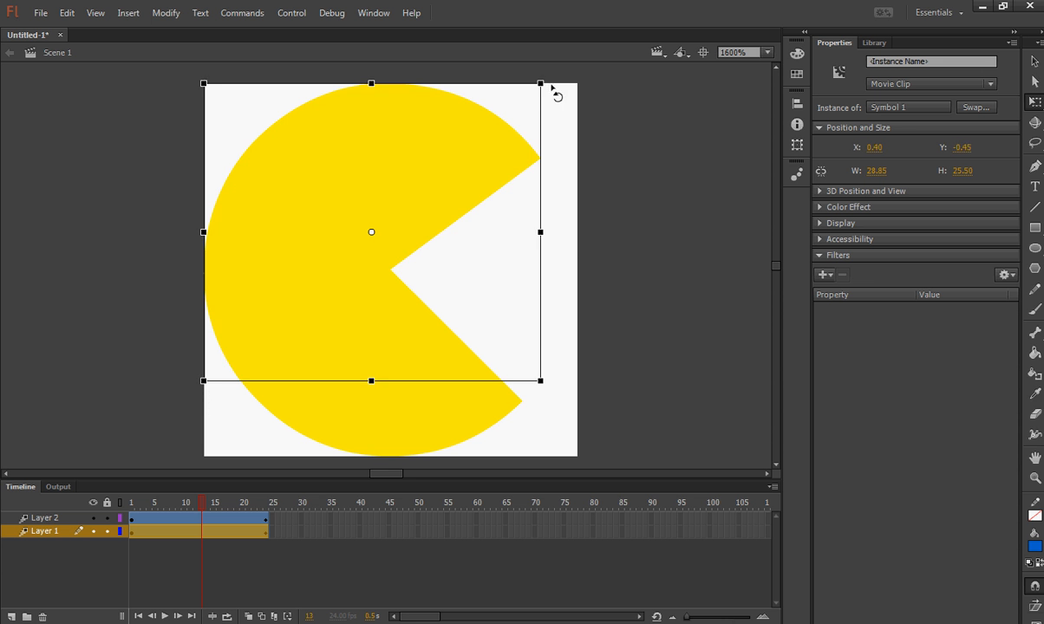
drag(552, 87, 597, 214)
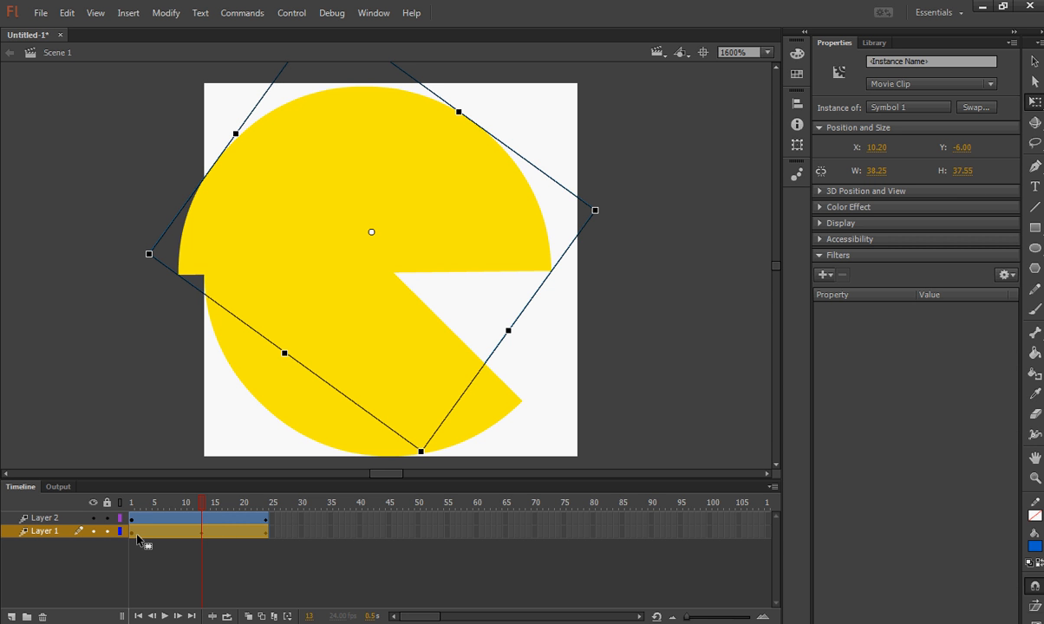
click(172, 502)
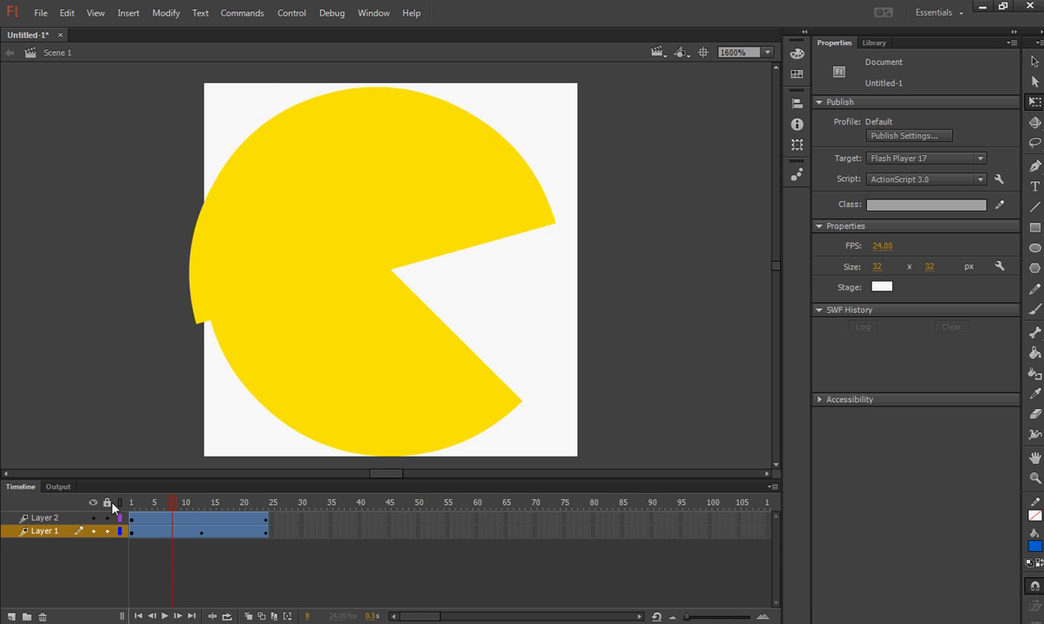
key(shift+comma)
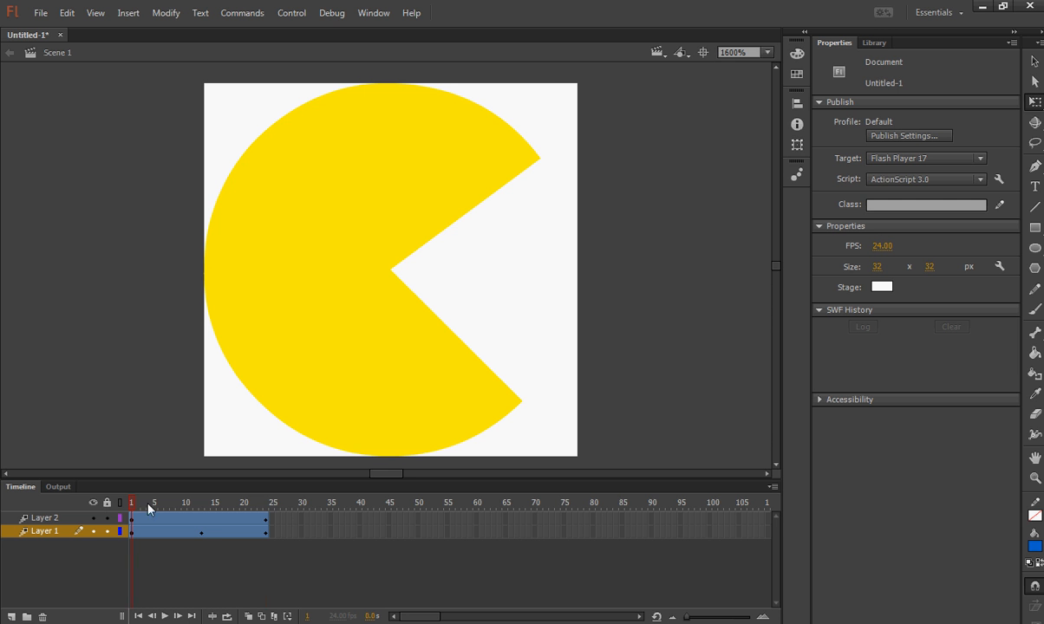
At frame 13, nudge the Pac-Man's lower half right, and move the upper half right to about X 12.35, Y -6, spanning the stage width
key(shift+period)
mouse_move(219, 503)
mouse_down()
mouse_move(187, 520)
mouse_move(204, 521)
mouse_move(132, 523)
mouse_move(207, 517)
mouse_up()
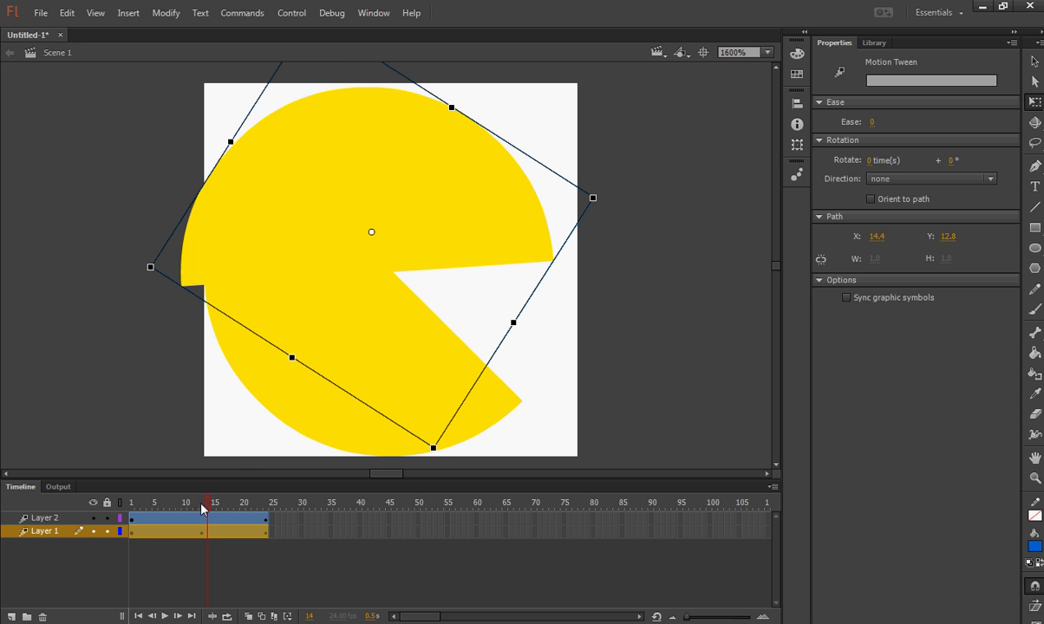
drag(208, 507, 200, 532)
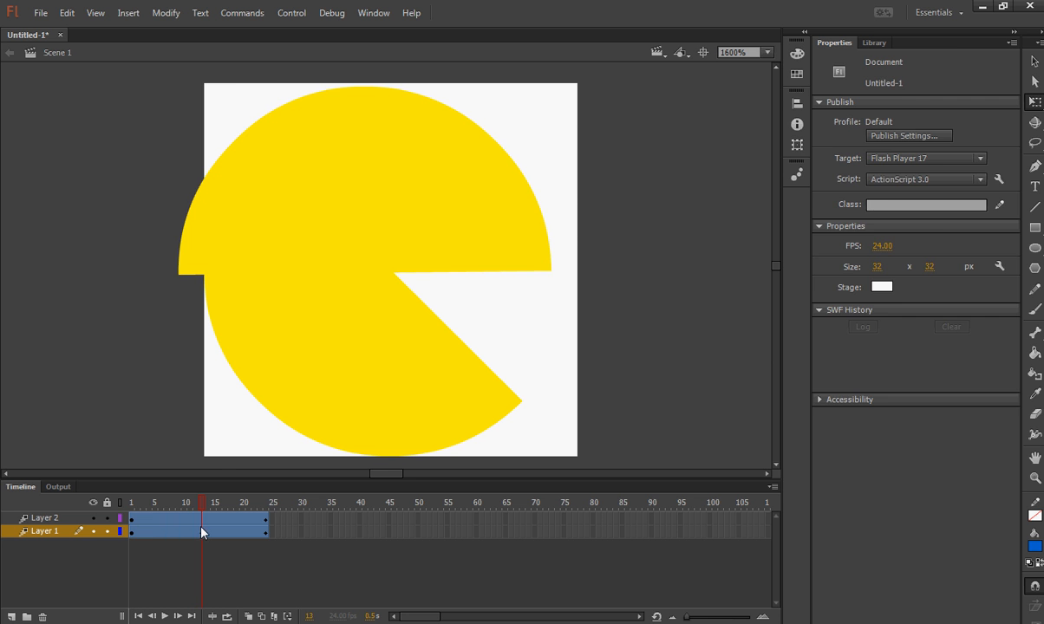
click(202, 532)
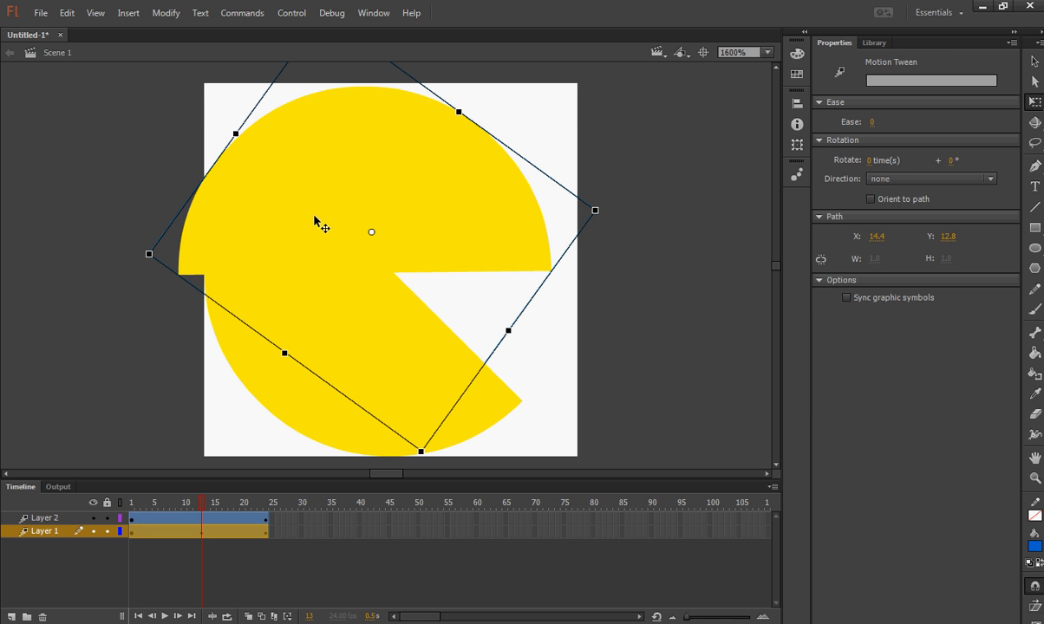
drag(317, 222, 345, 227)
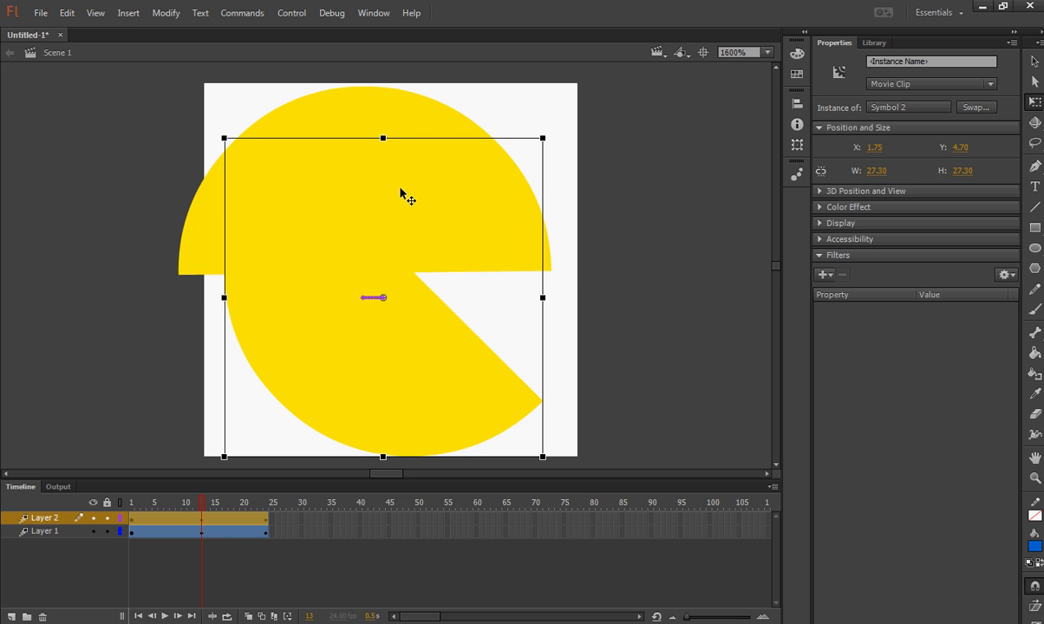
drag(434, 123, 457, 124)
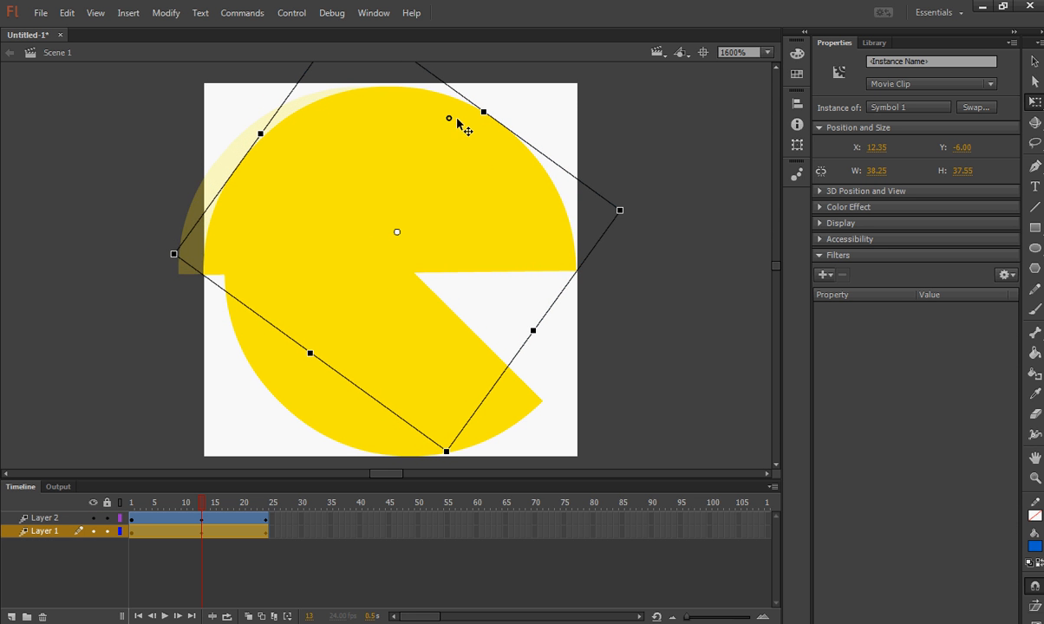
At frame 13, rotate the Pac-Man's lower half counter-clockwise until its mouth edge is horizontal, and fit it against the upper half as a full circle
click(301, 398)
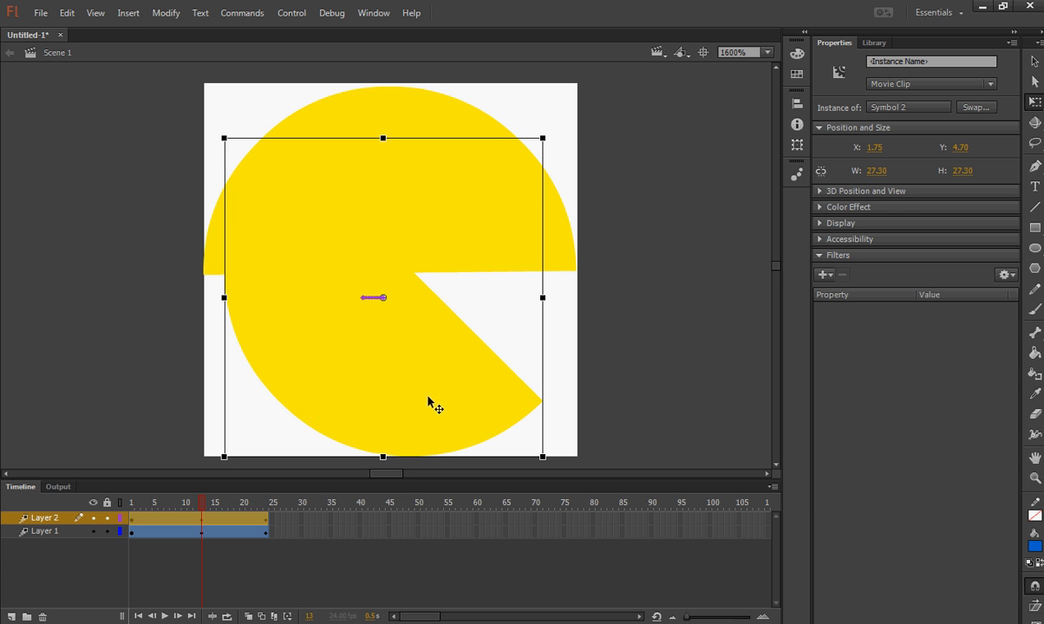
drag(555, 144, 400, 113)
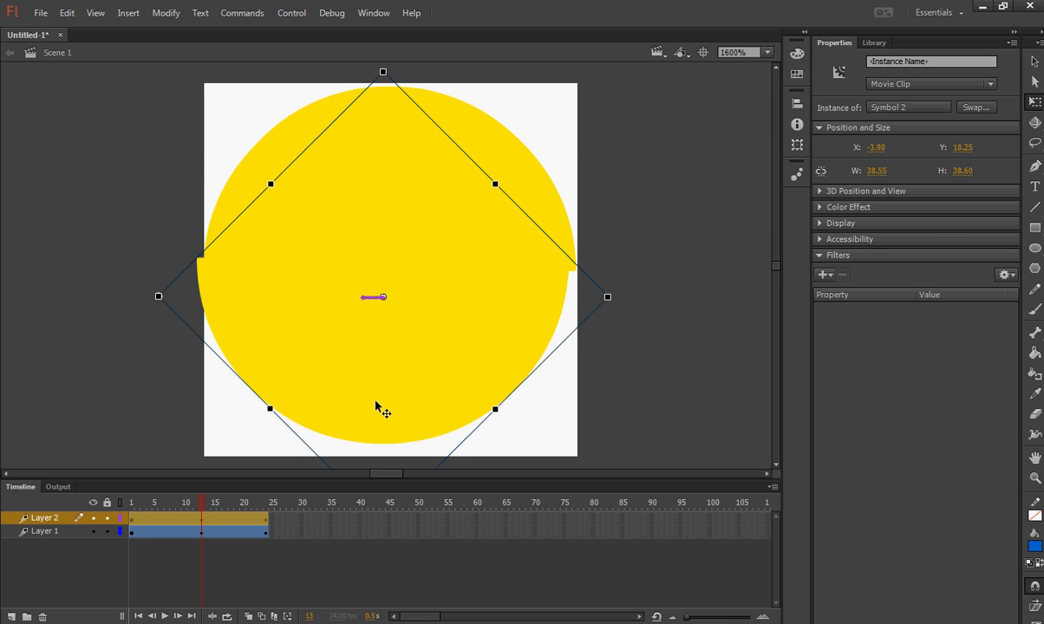
drag(384, 396, 390, 399)
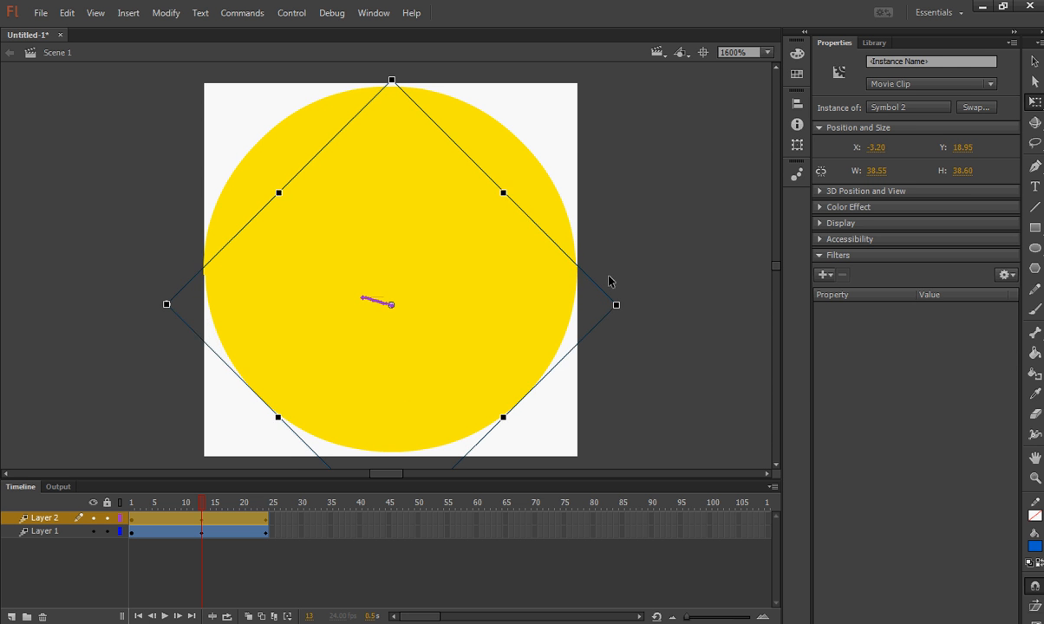
click(614, 259)
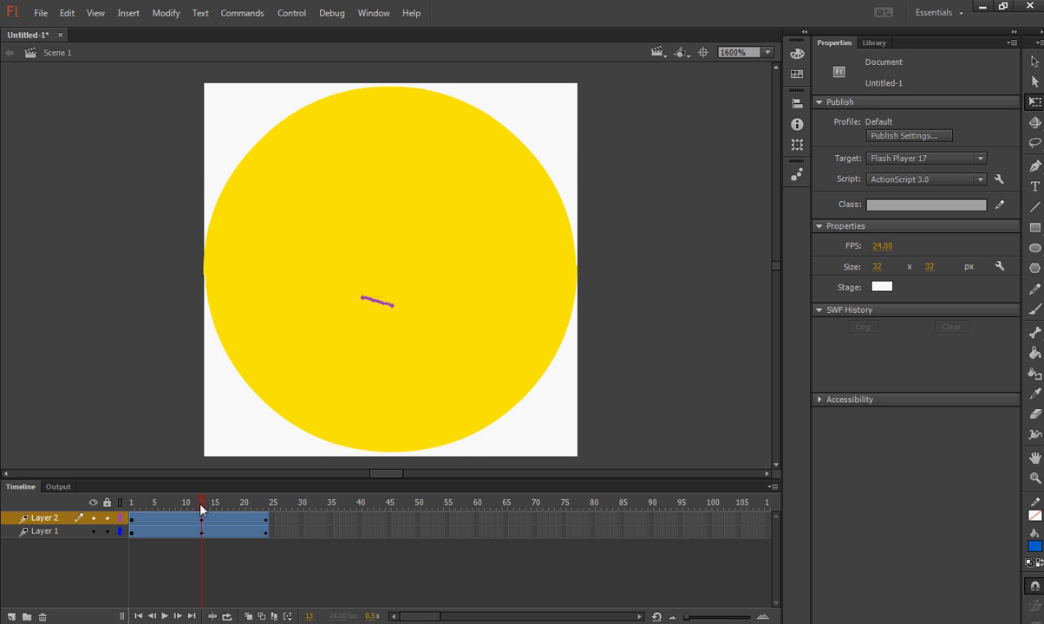
Scrub past frame 13 and compare the Pac-Man's mouth at frames 1, 13 and 24
mouse_move(202, 509)
mouse_down()
mouse_move(130, 519)
mouse_move(205, 521)
mouse_up()
drag(205, 520, 230, 523)
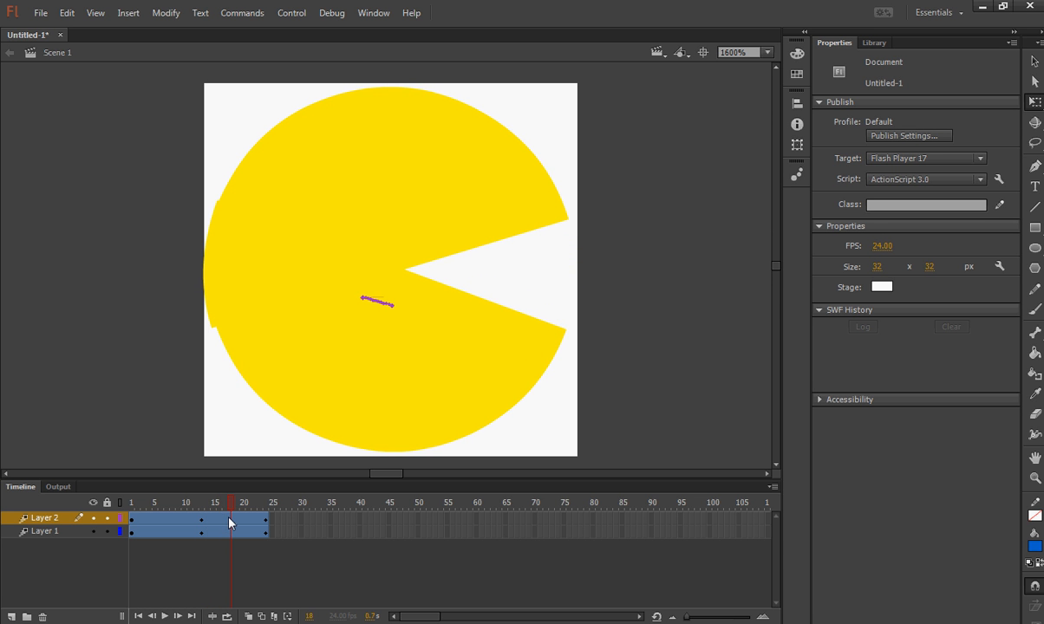
click(131, 504)
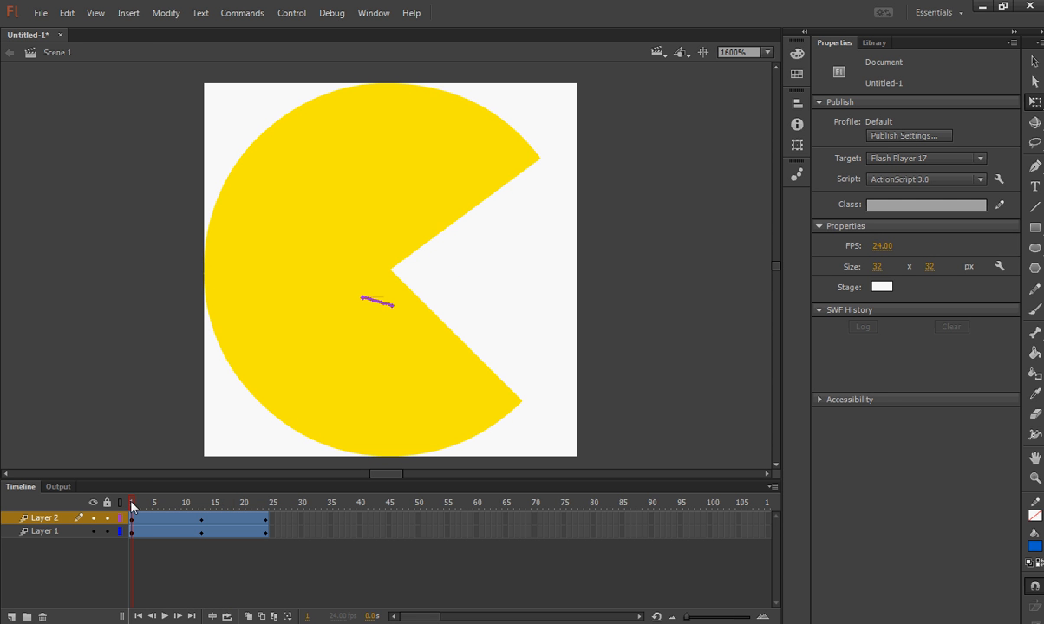
click(201, 506)
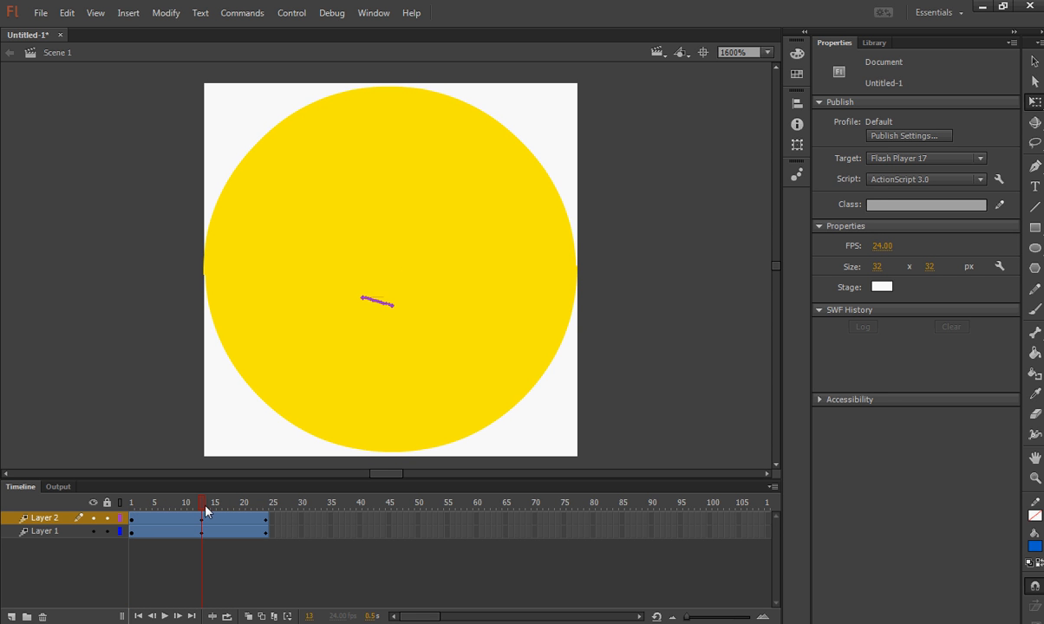
click(266, 503)
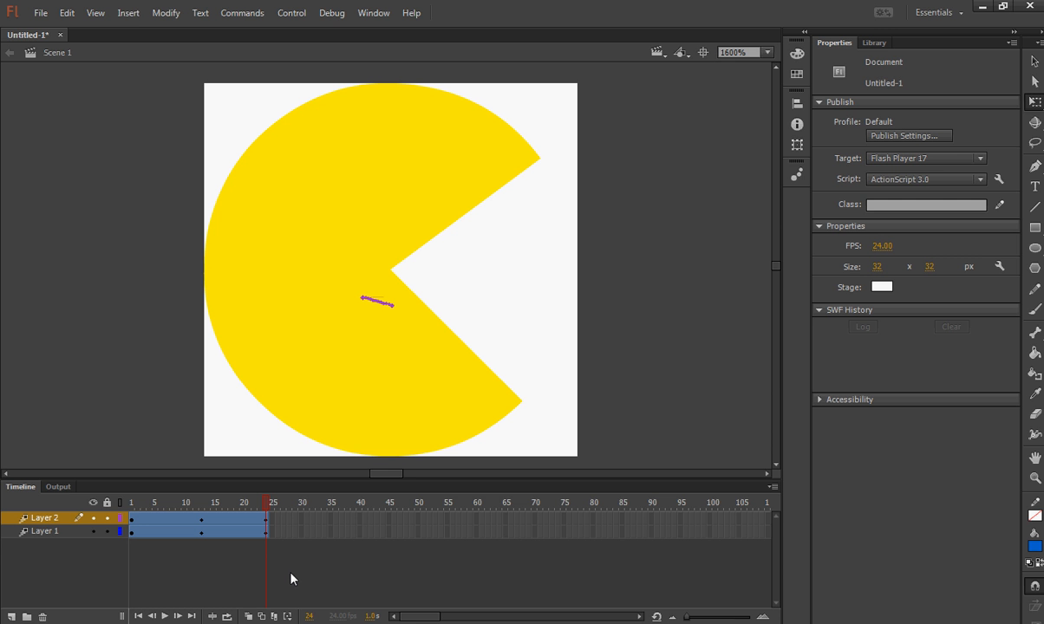
Play the Pac-Man animation with looping enabled and extend the loop range to cover frames 1 to 24
click(227, 616)
click(164, 616)
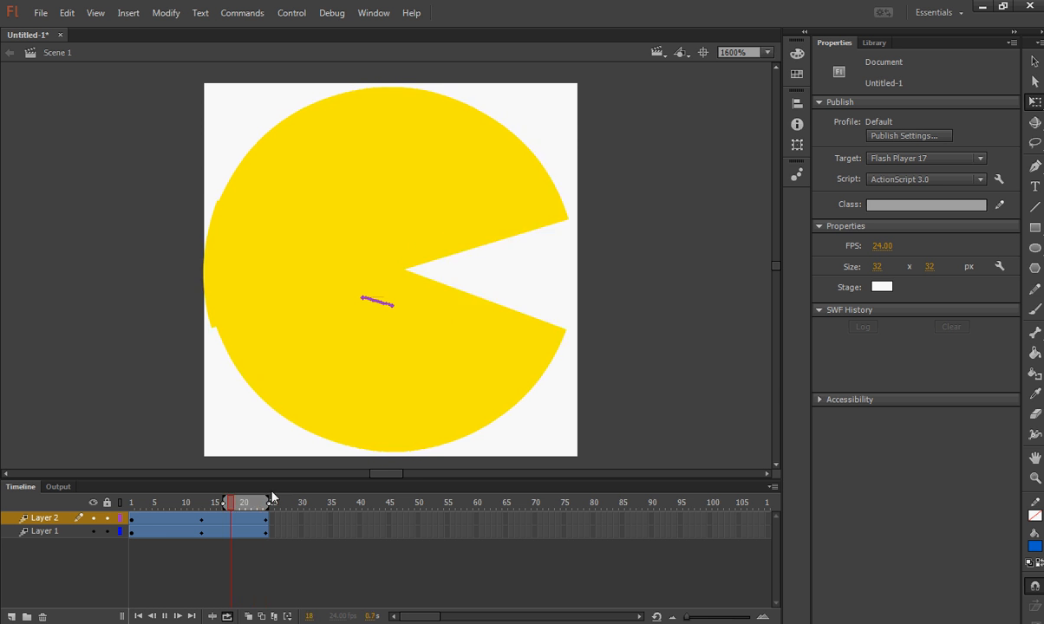
drag(223, 507, 123, 507)
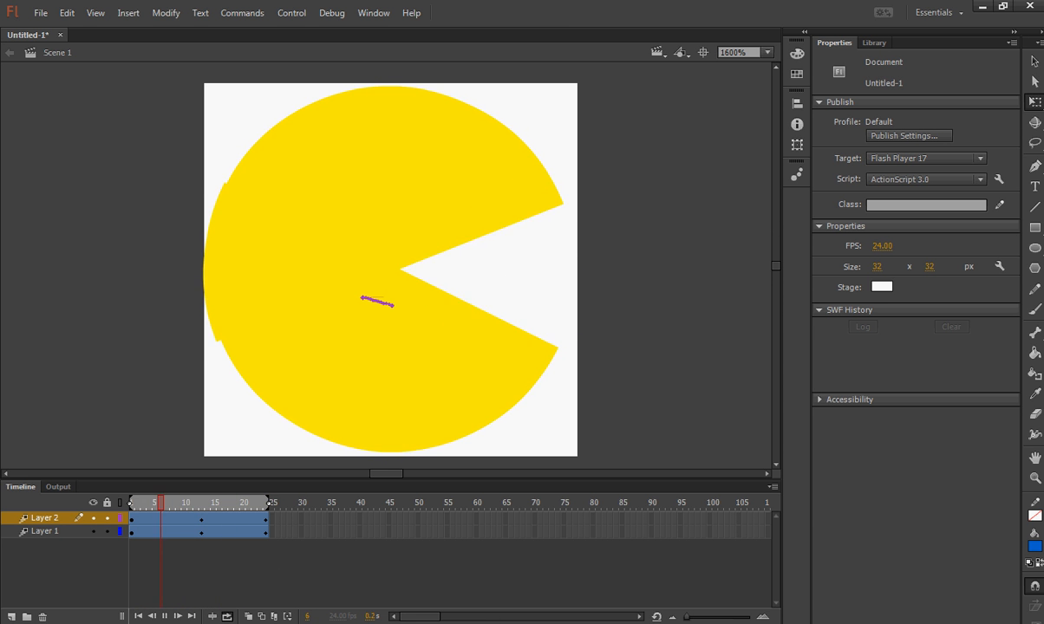
mouse_move(298, 566)
mouse_move(269, 554)
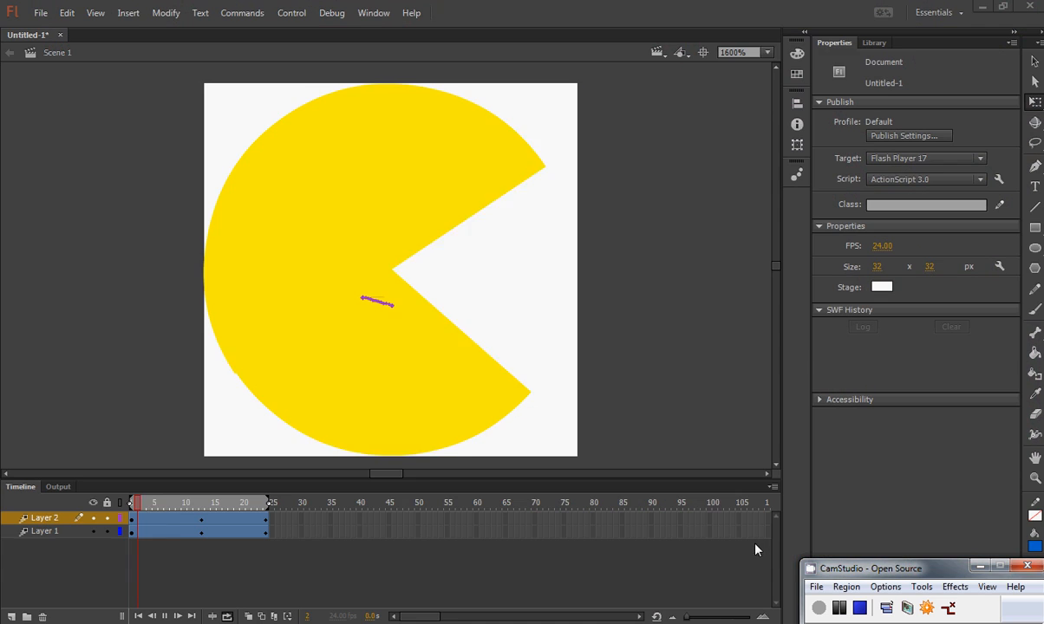